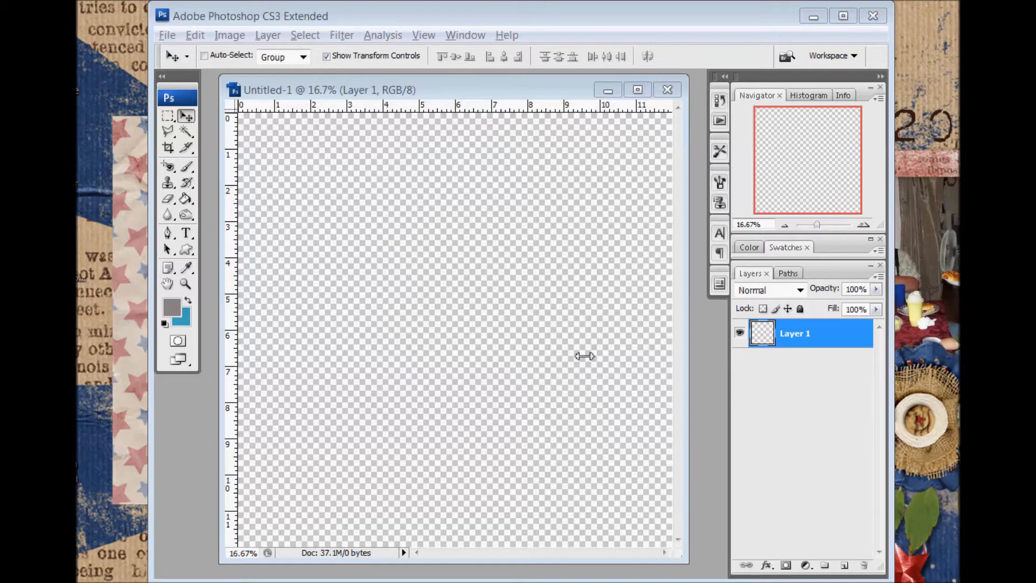
Draw a grey rectangle about 7 by 3.6 ruler units across the canvas with the Rectangle tool and rasterize its layer.
{"action": "left_click", "coordinate": [186, 250]}
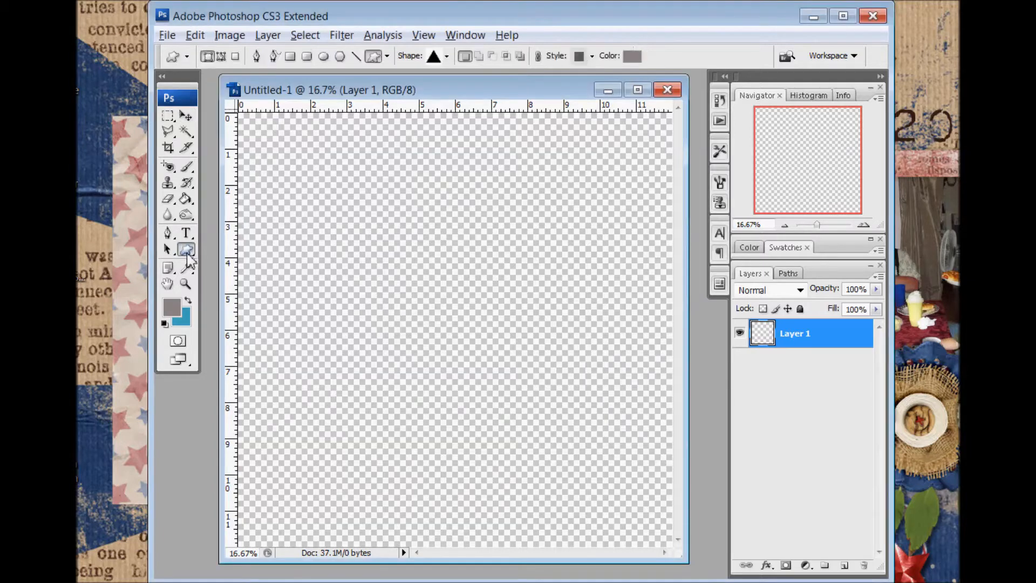
{"action": "right_click", "coordinate": [186, 249]}
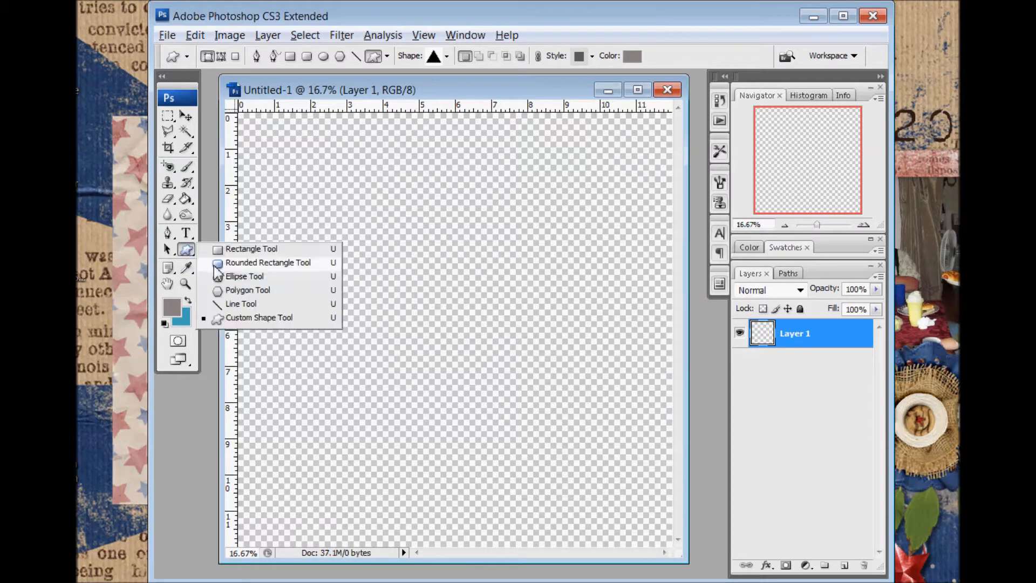
{"action": "left_click", "coordinate": [252, 249]}
{"action": "left_click_drag", "start_coordinate": [273, 231], "coordinate": [531, 364]}
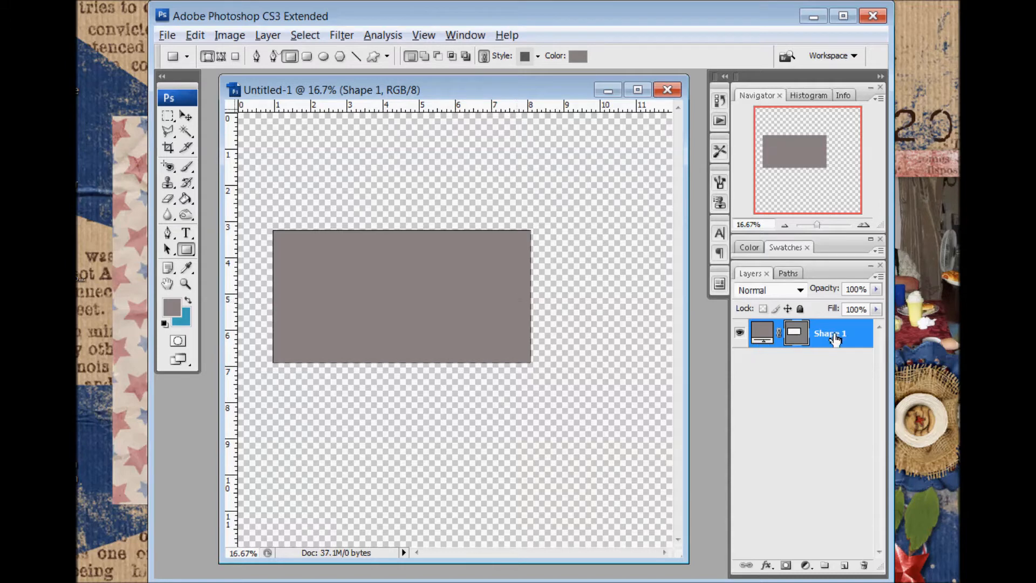
{"action": "right_click", "coordinate": [833, 340]}
{"action": "left_click", "coordinate": [890, 84]}
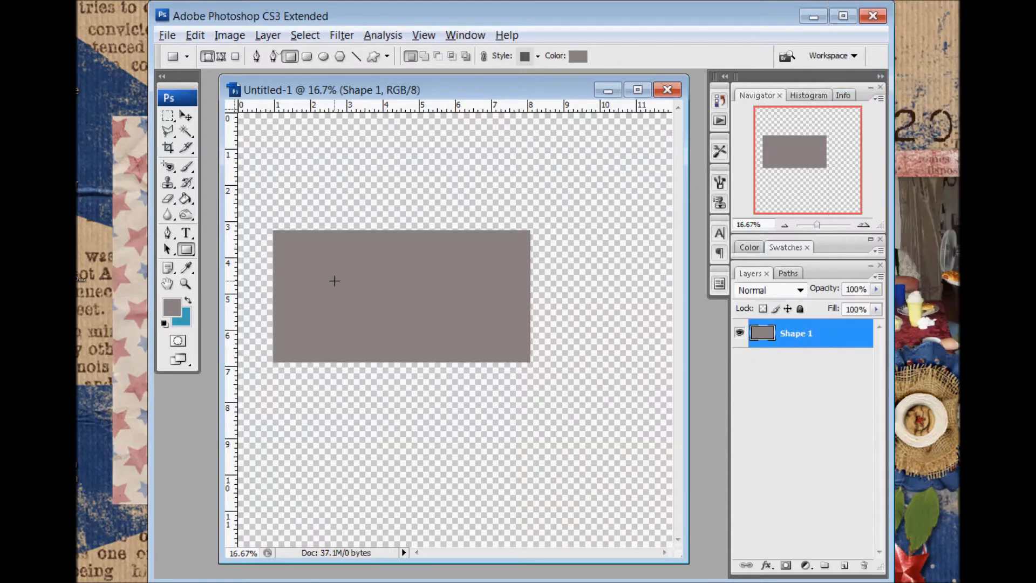
Swap the foreground and background colours and draw a blue triangle custom shape over the rectangle's right end.
{"action": "right_click", "coordinate": [190, 253]}
{"action": "left_click", "coordinate": [243, 319]}
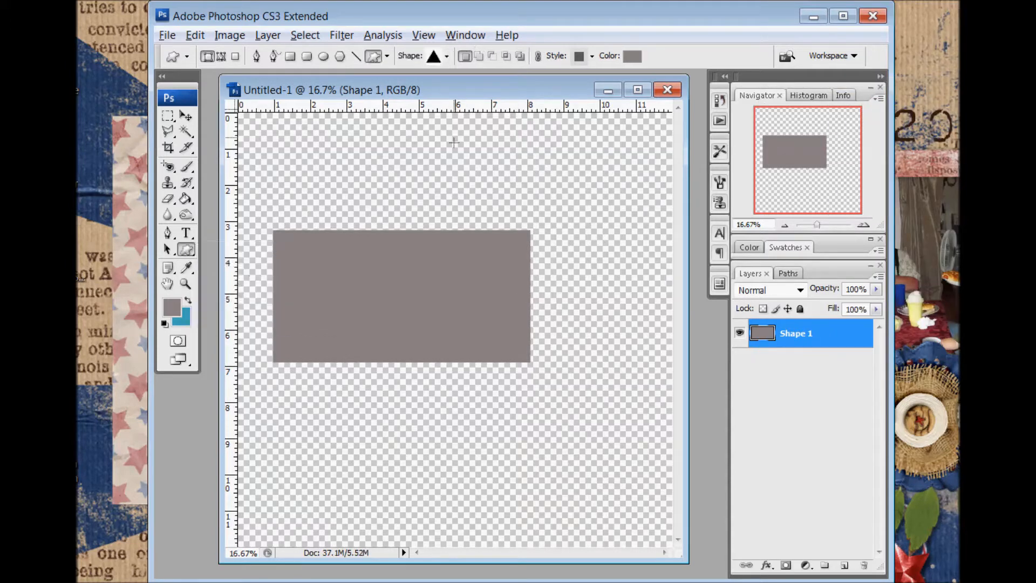
{"action": "left_click", "coordinate": [447, 56]}
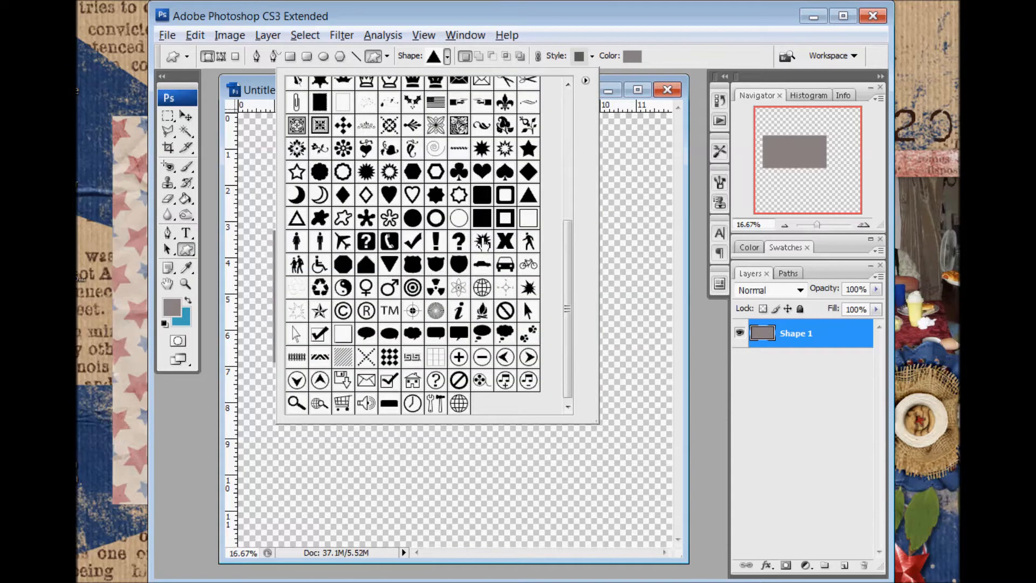
{"action": "left_click", "coordinate": [189, 301]}
{"action": "left_click_drag", "start_coordinate": [428, 198], "coordinate": [625, 410]}
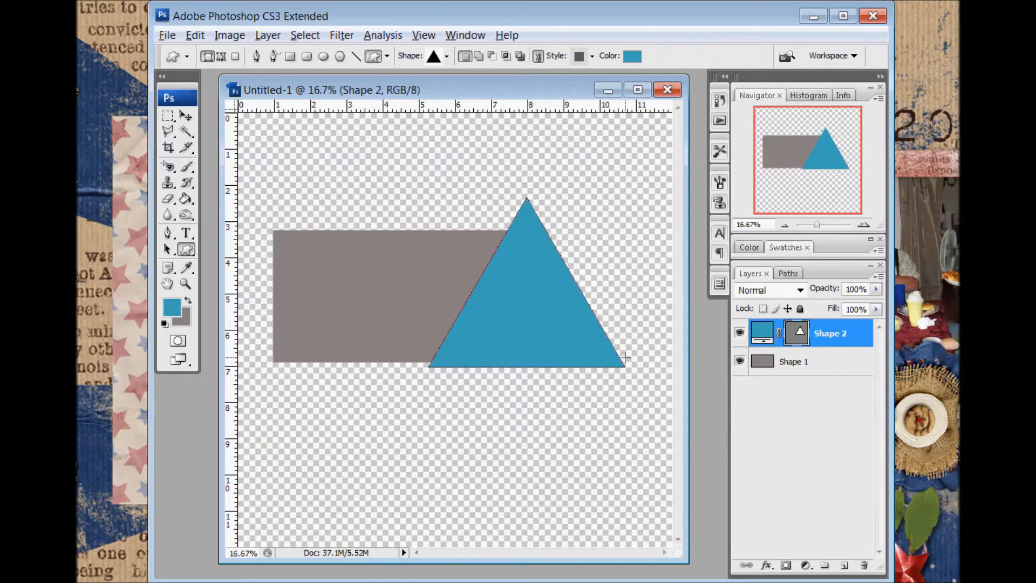
Rotate the blue triangle by -90 degrees and apply the transform.
{"action": "left_click", "coordinate": [186, 117]}
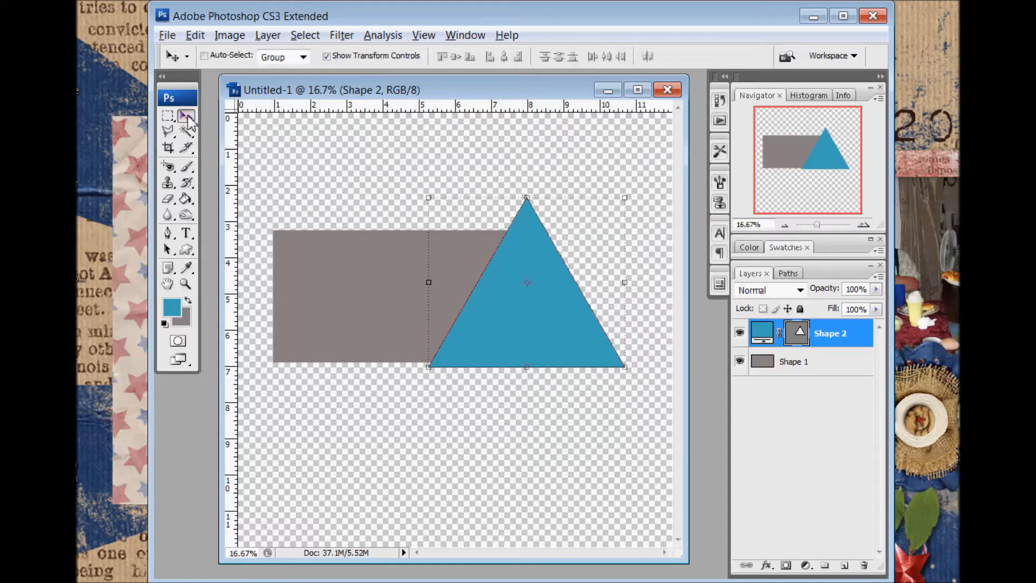
{"action": "left_click", "coordinate": [642, 197]}
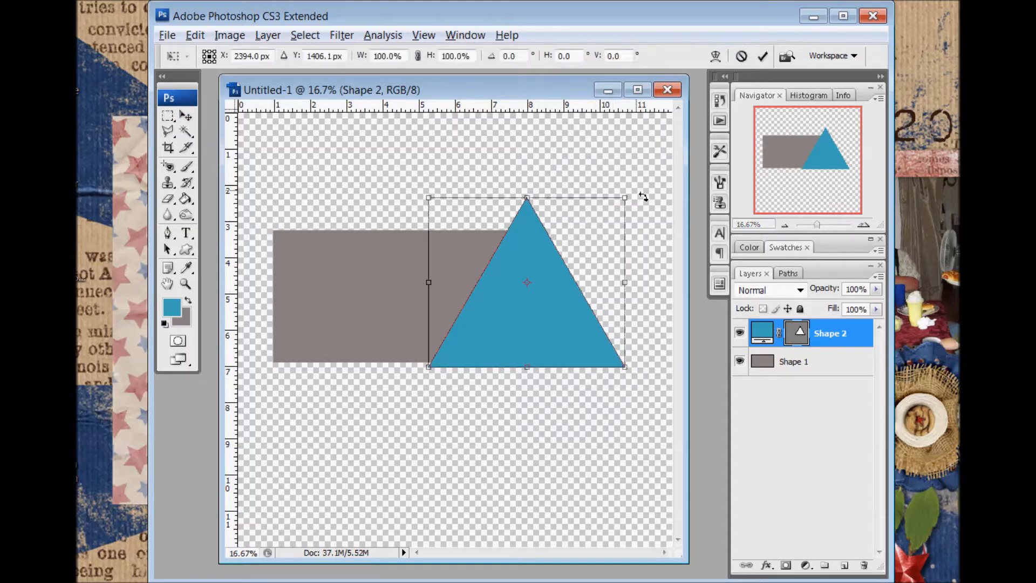
{"action": "type", "text": "-9"}
{"action": "key", "text": "Return"}
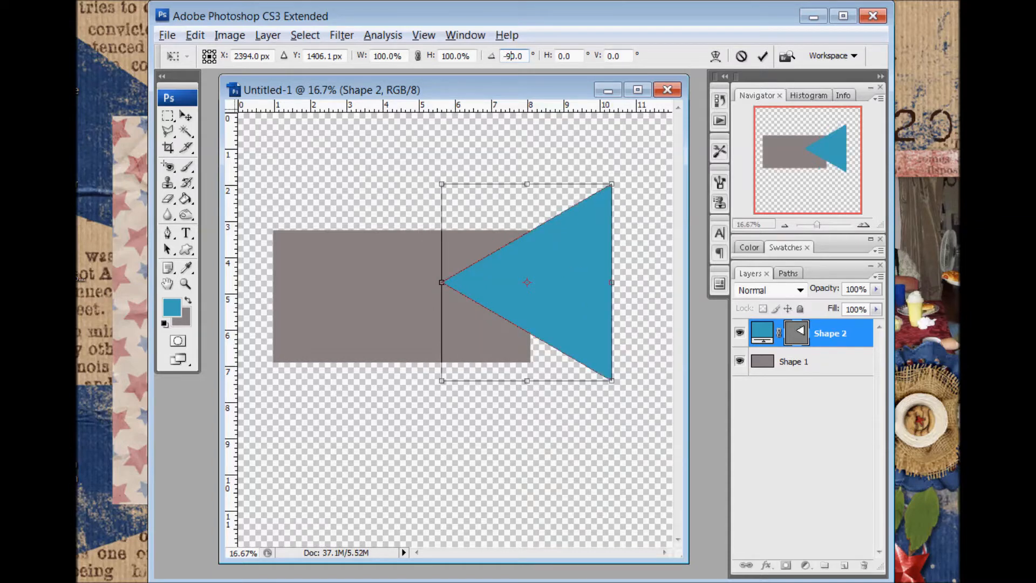
{"action": "left_click", "coordinate": [762, 55]}
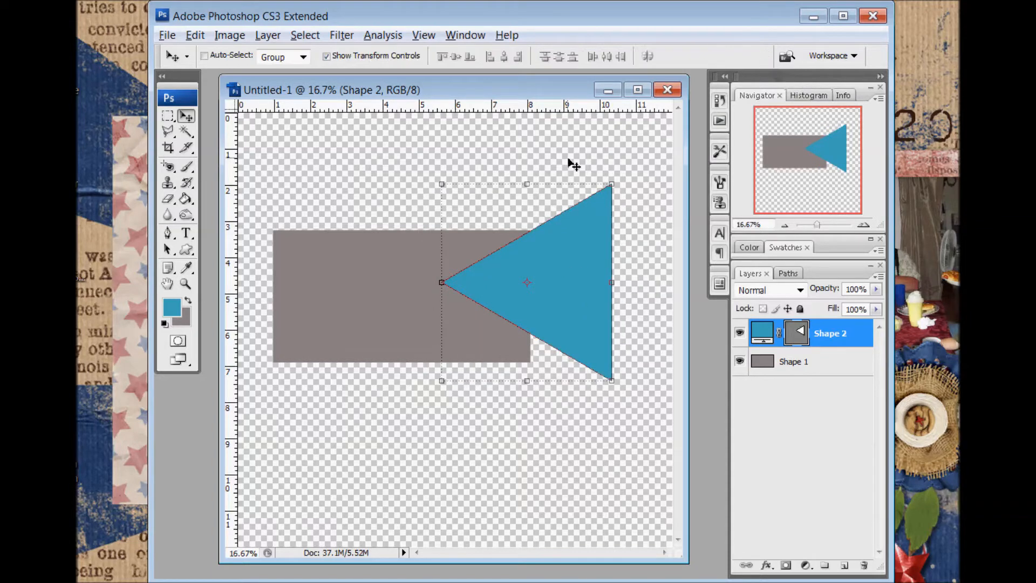
Check the Snap To and Smart Guides options, and rasterize the triangle's layer.
{"action": "left_click", "coordinate": [429, 37]}
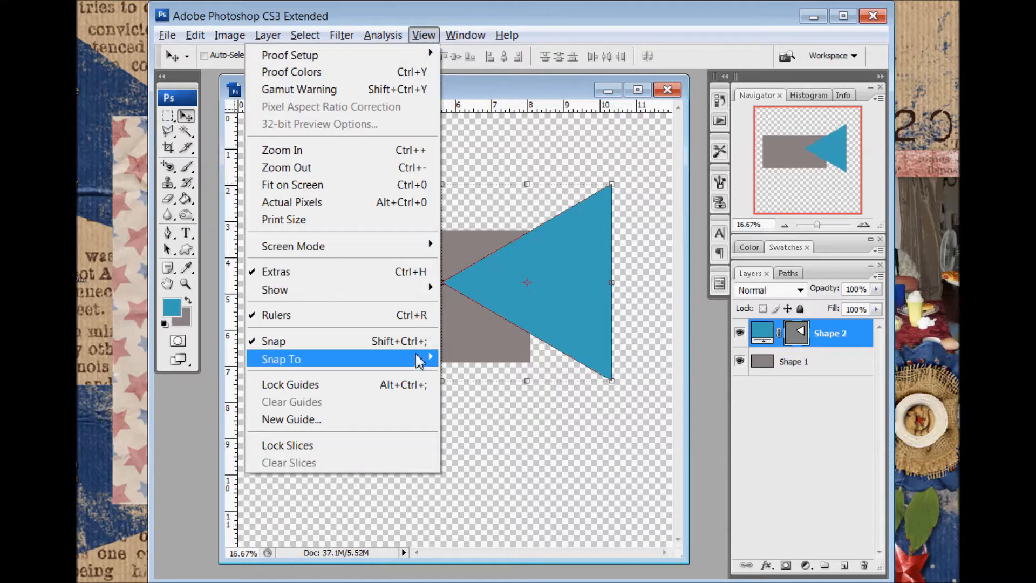
{"action": "mouse_move", "coordinate": [419, 361]}
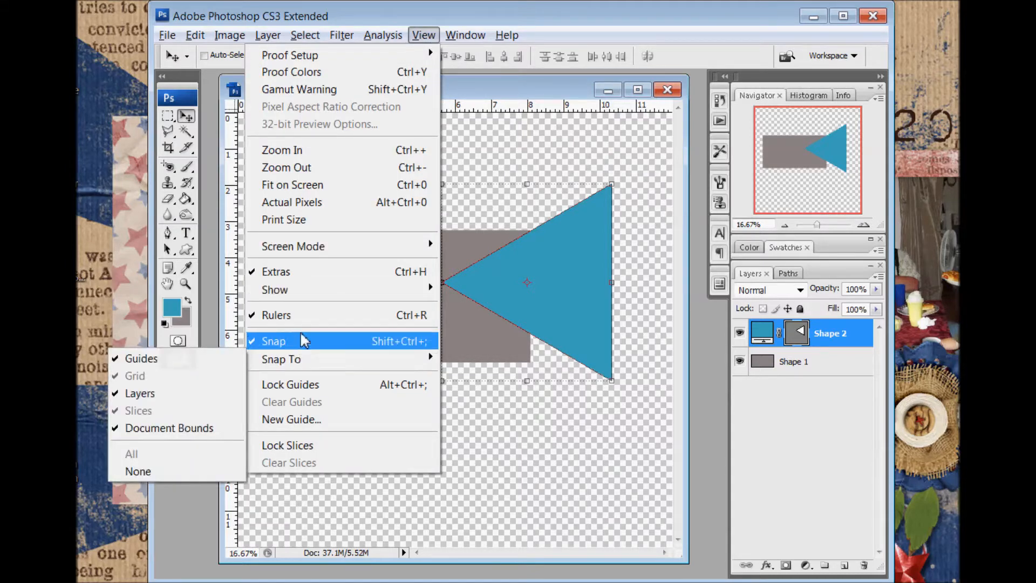
{"action": "mouse_move", "coordinate": [315, 296]}
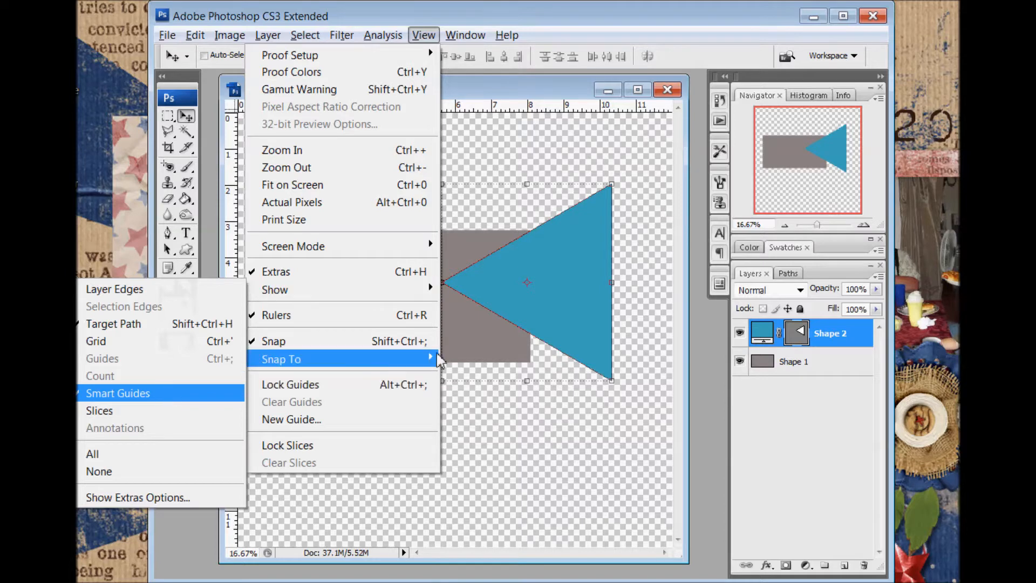
{"action": "left_click", "coordinate": [558, 266]}
{"action": "right_click", "coordinate": [833, 337]}
{"action": "left_click", "coordinate": [880, 85]}
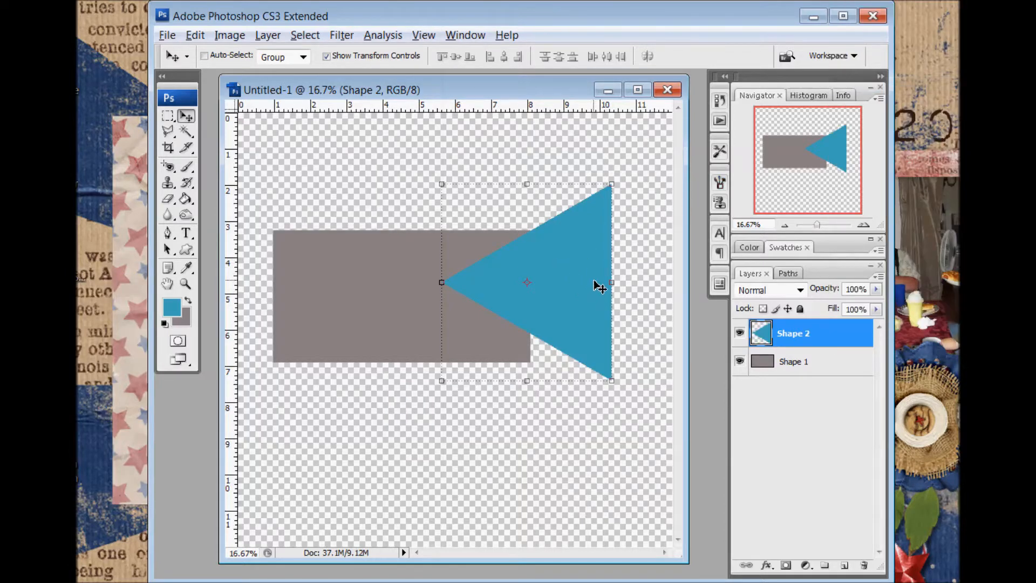
Center the triangle vertically over the rectangle's right end and narrow it to 59.9% width.
{"action": "left_click_drag", "start_coordinate": [582, 247], "coordinate": [554, 261]}
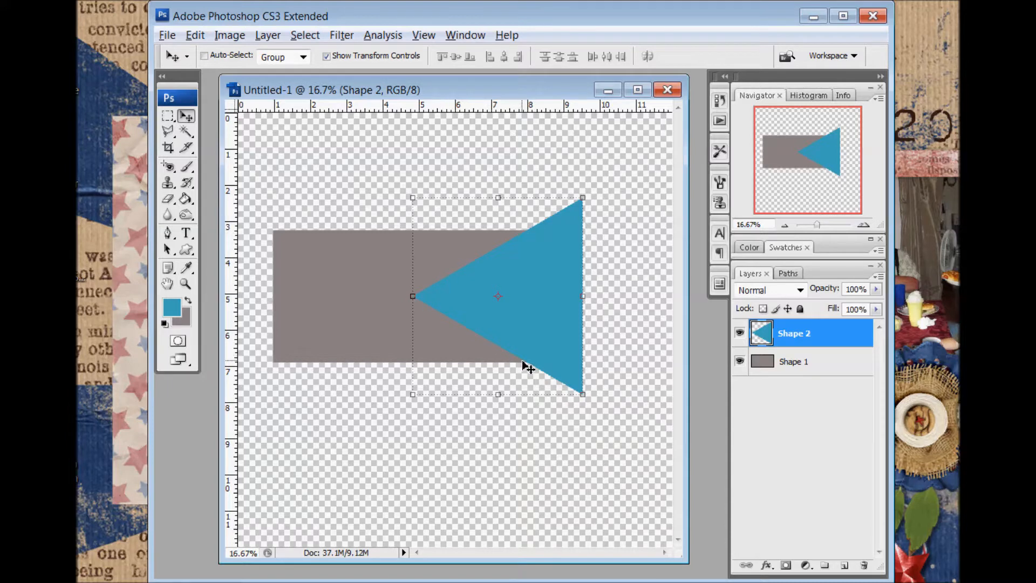
{"action": "left_click_drag", "start_coordinate": [420, 304], "coordinate": [470, 308]}
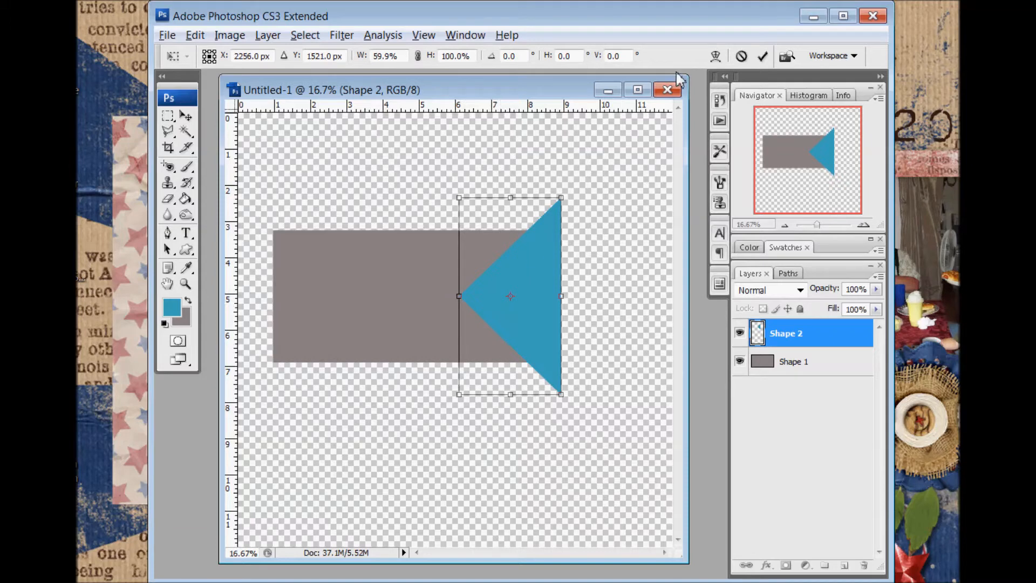
{"action": "left_click", "coordinate": [762, 55]}
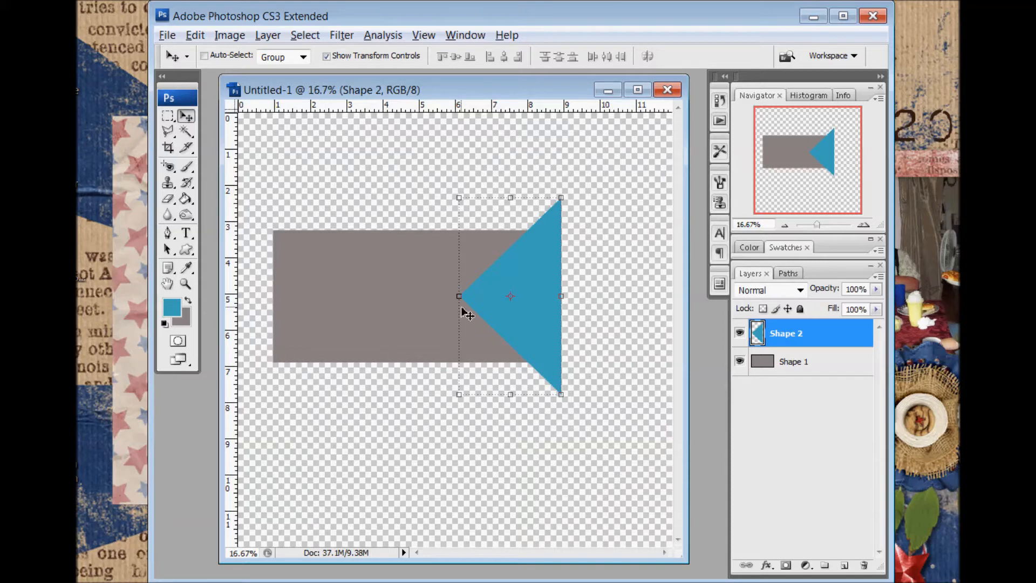
Scale the grey rectangle's height to 80% while keeping its full width.
{"action": "left_click", "coordinate": [793, 363]}
{"action": "left_click", "coordinate": [411, 231]}
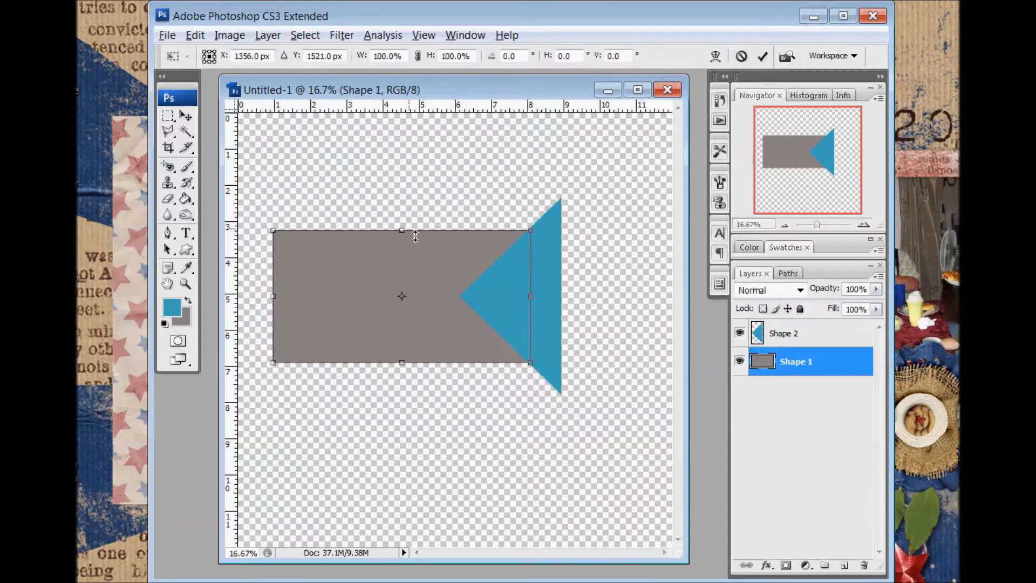
{"action": "left_click", "coordinate": [449, 56]}
{"action": "type", "text": "80"}
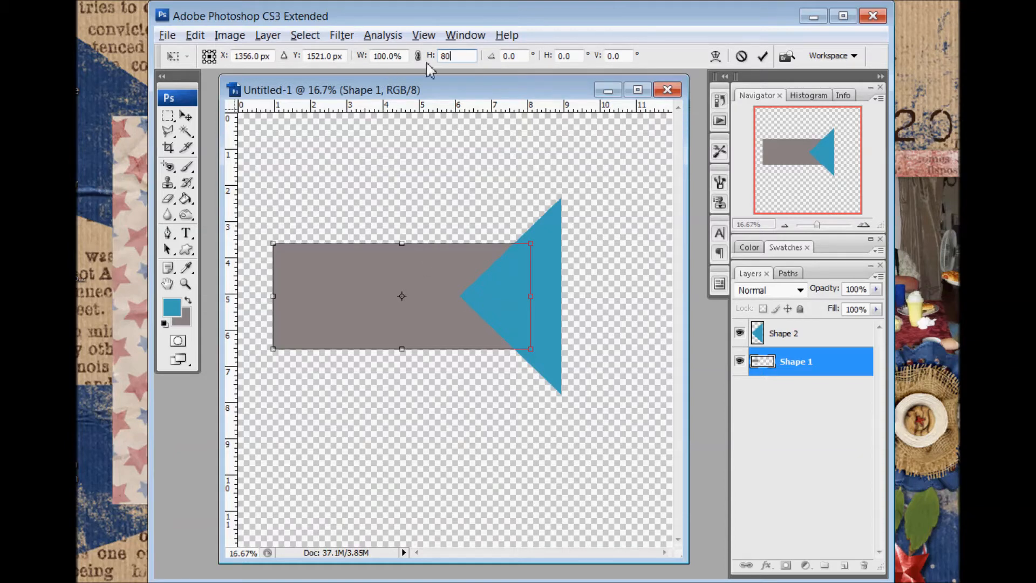
{"action": "left_click", "coordinate": [762, 55]}
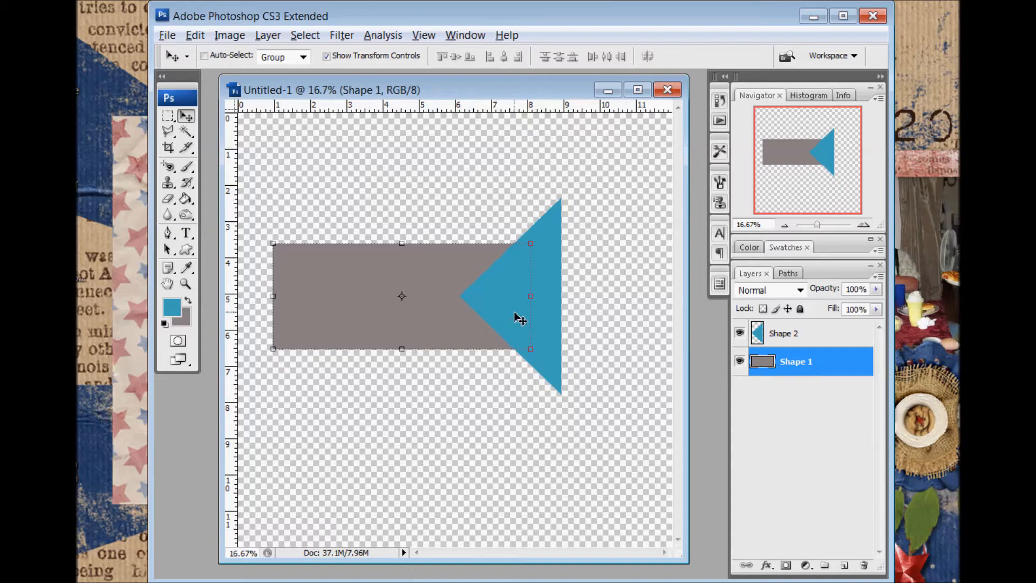
Set the triangle layer's blending options to 0% fill opacity and Deep knockout to cut a notch from the rectangle.
{"action": "left_click", "coordinate": [782, 334]}
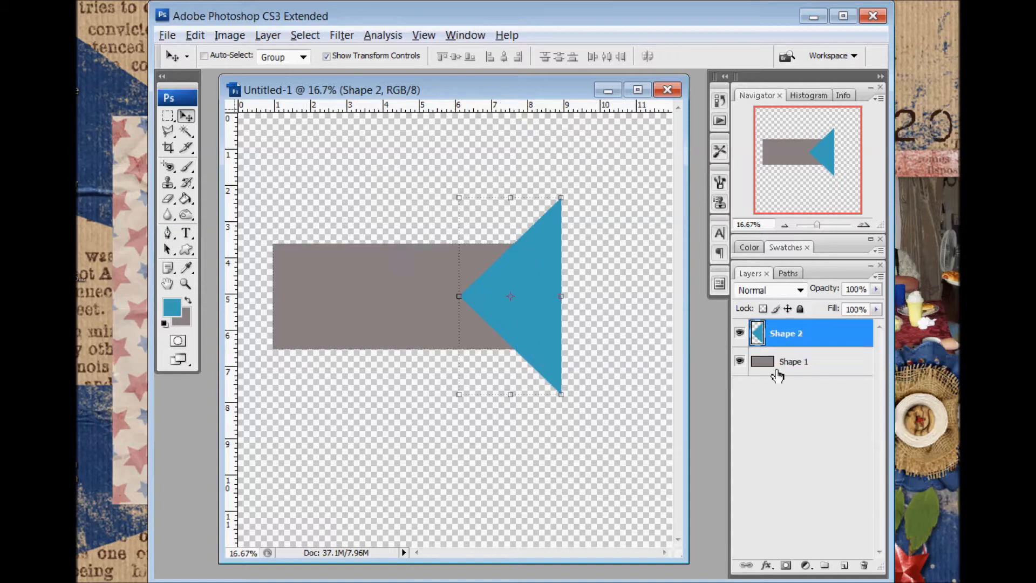
{"action": "right_click", "coordinate": [787, 332]}
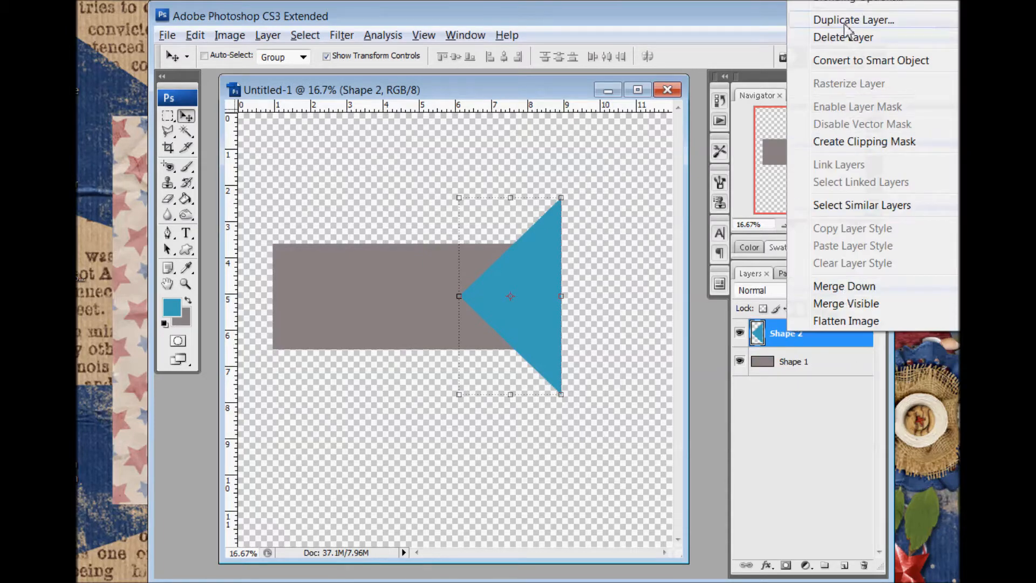
{"action": "left_click", "coordinate": [847, 2]}
{"action": "left_click_drag", "start_coordinate": [677, 6], "coordinate": [447, 161]}
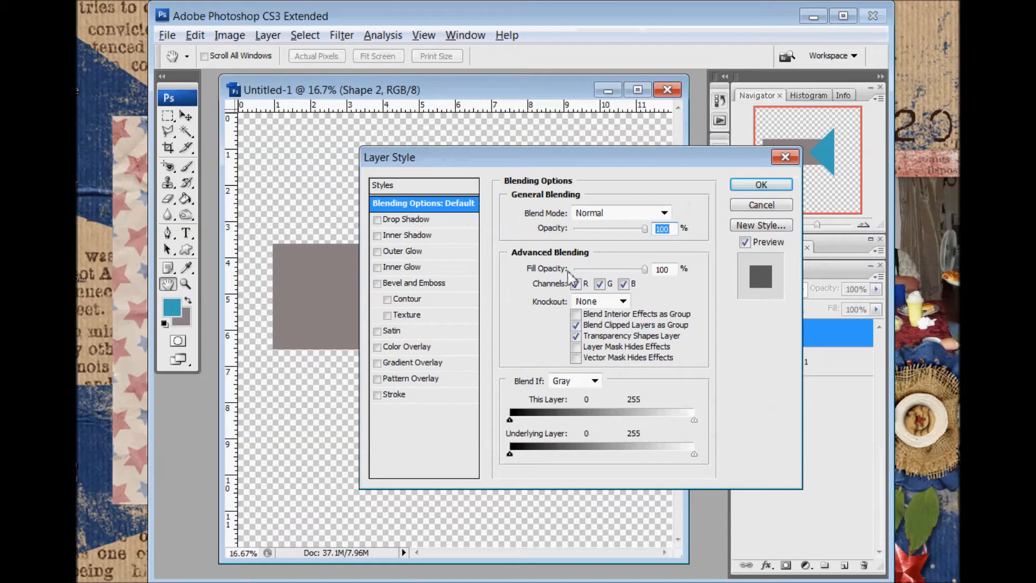
{"action": "left_click_drag", "start_coordinate": [644, 269], "coordinate": [567, 269]}
{"action": "left_click_drag", "start_coordinate": [694, 163], "coordinate": [648, 299]}
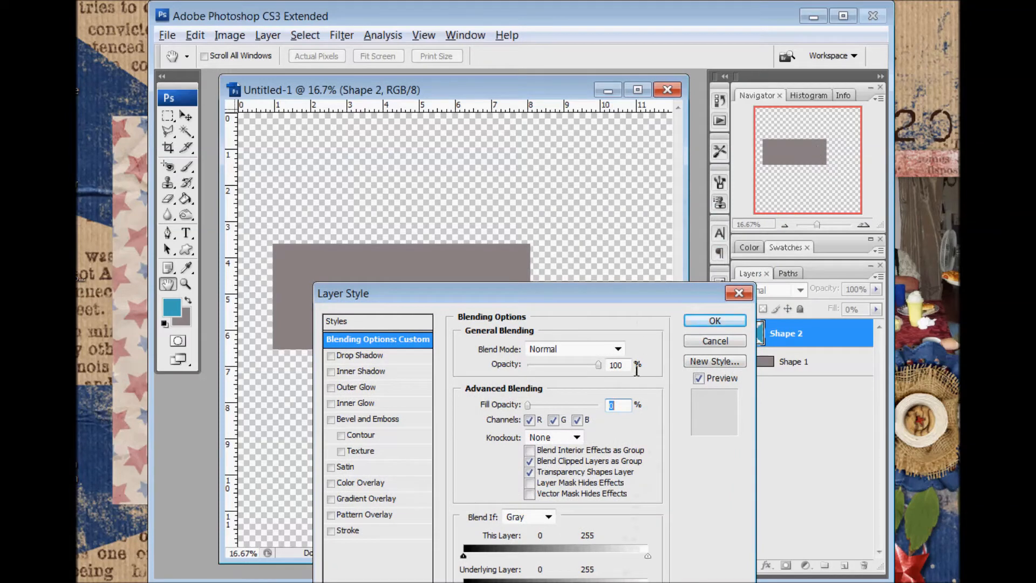
{"action": "left_click", "coordinate": [563, 438]}
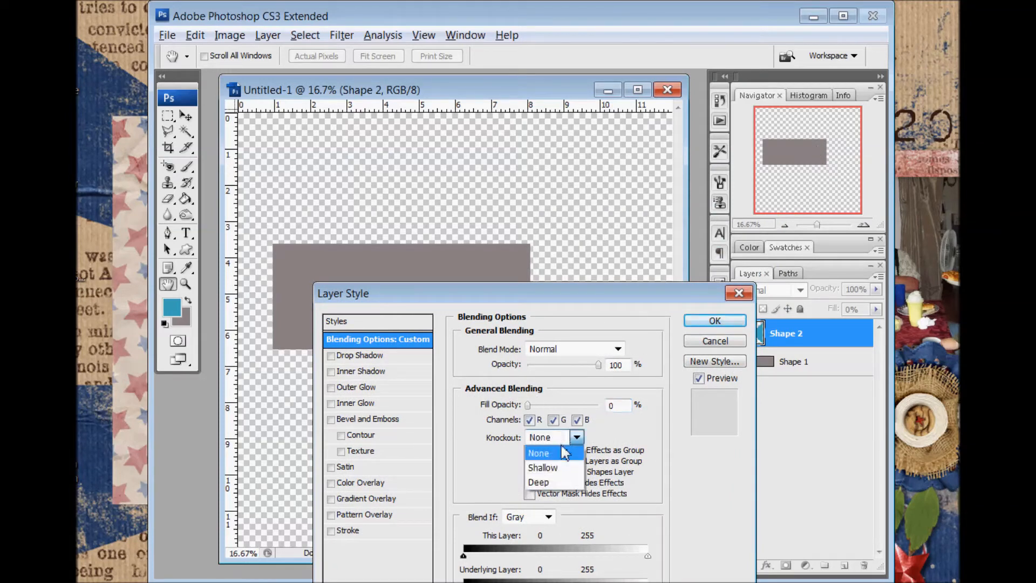
{"action": "left_click", "coordinate": [549, 484]}
{"action": "left_click_drag", "start_coordinate": [576, 296], "coordinate": [547, 392]}
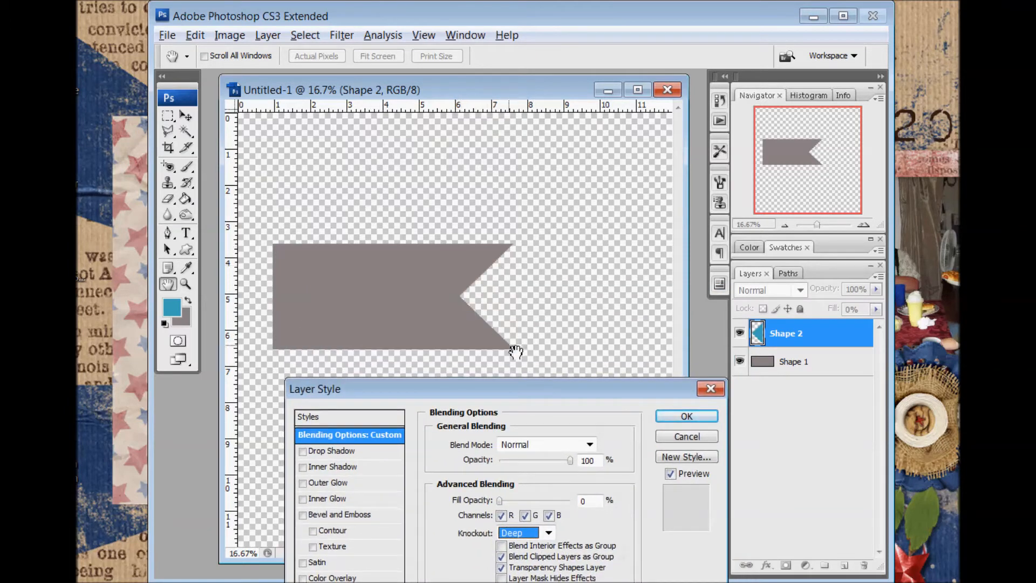
{"action": "left_click", "coordinate": [684, 416]}
Select both the triangle and rectangle layers and merge them into one banner layer.
{"action": "key", "text": "v"}
{"action": "left_click", "coordinate": [792, 363], "text": "shift"}
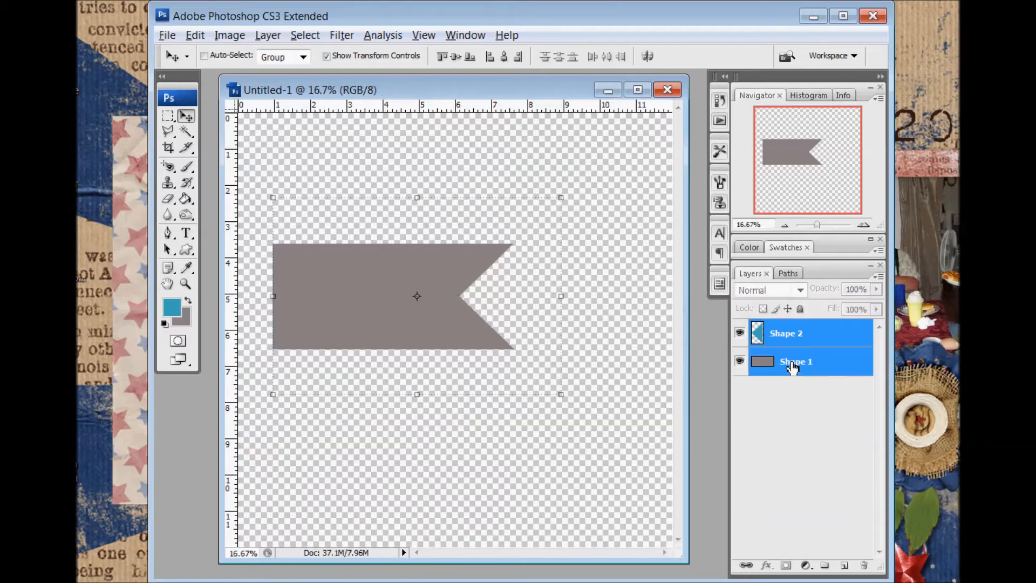
{"action": "right_click", "coordinate": [791, 363]}
{"action": "left_click", "coordinate": [834, 314]}
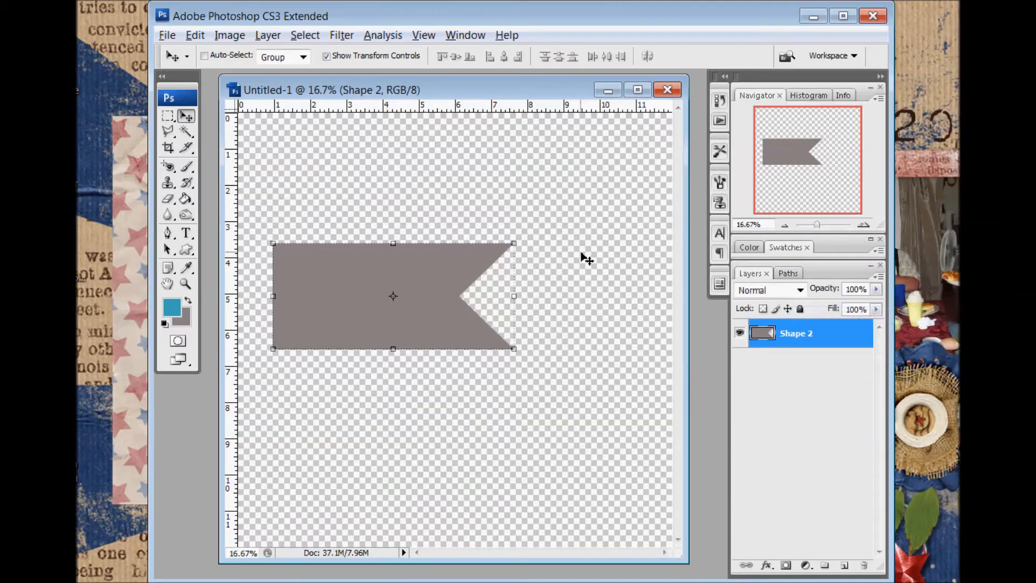
Rotate the notched banner 90 degrees so its notch points down, and position it in the canvas's upper-left area.
{"action": "left_click_drag", "start_coordinate": [478, 269], "coordinate": [497, 242]}
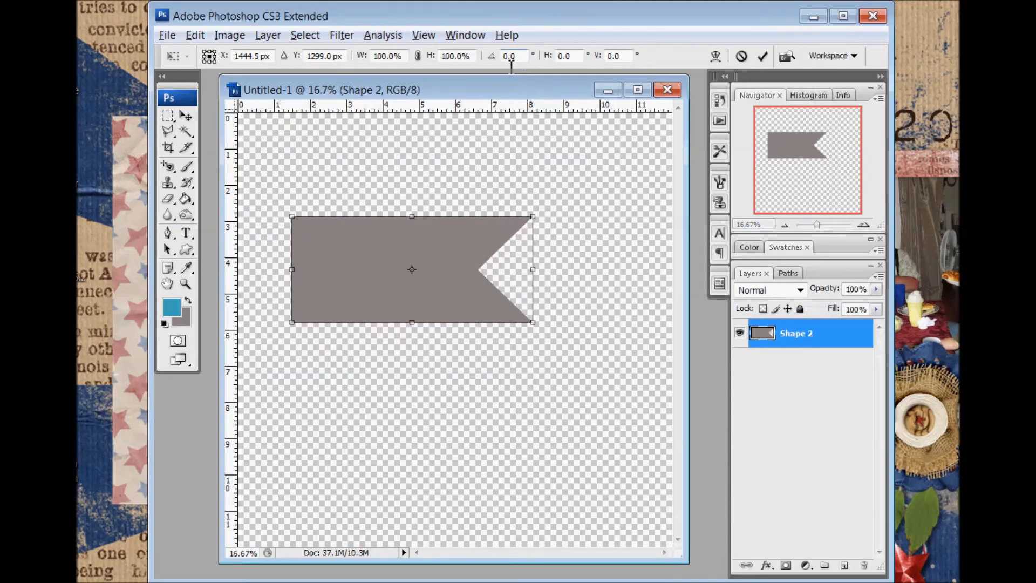
{"action": "type", "text": "9"}
{"action": "key", "text": "Return"}
{"action": "left_click_drag", "start_coordinate": [450, 204], "coordinate": [411, 128]}
{"action": "left_click_drag", "start_coordinate": [394, 268], "coordinate": [413, 354]}
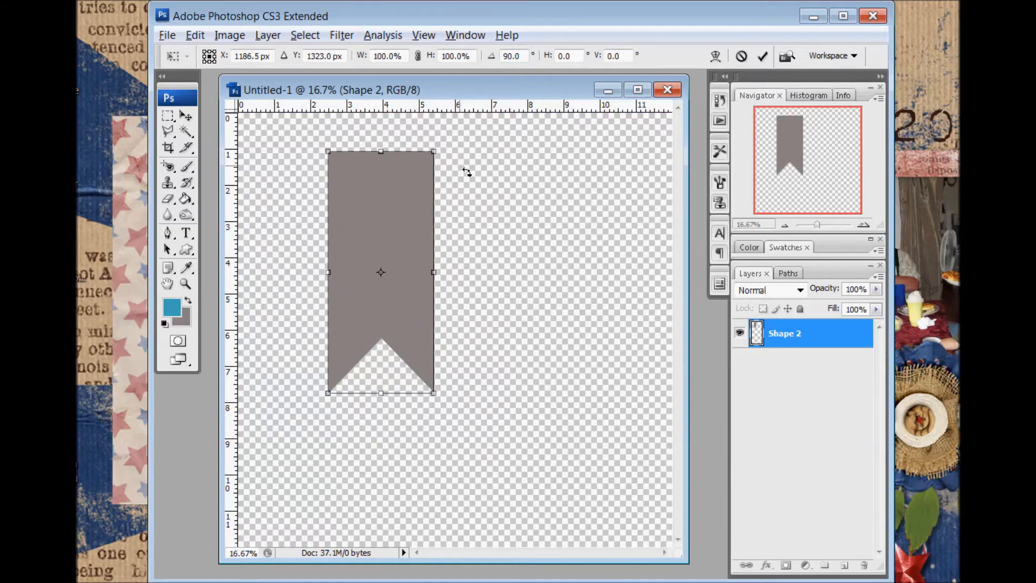
{"action": "left_click", "coordinate": [762, 56]}
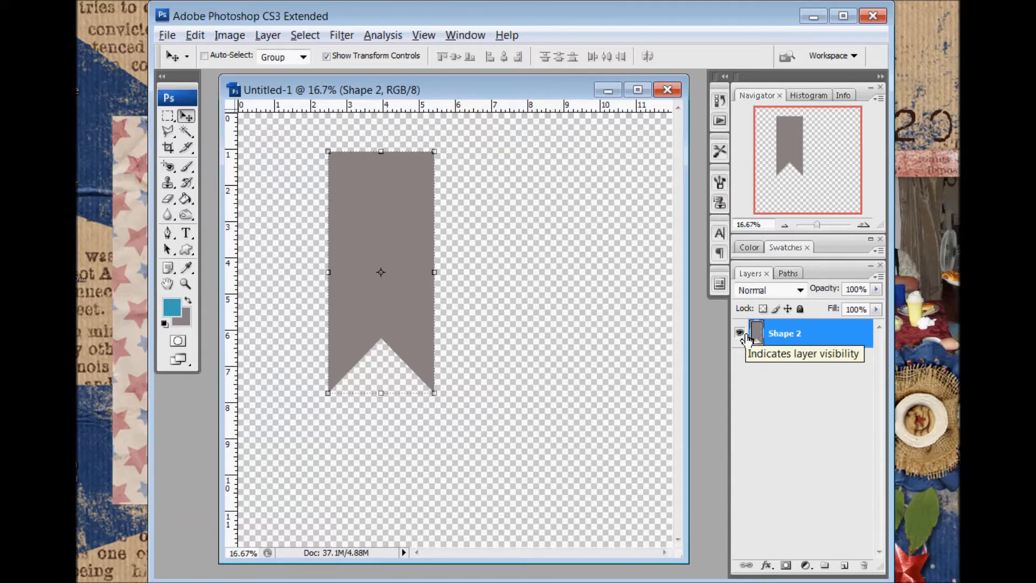
Hide the banner layer and add a new empty layer above it.
{"action": "left_click", "coordinate": [740, 333]}
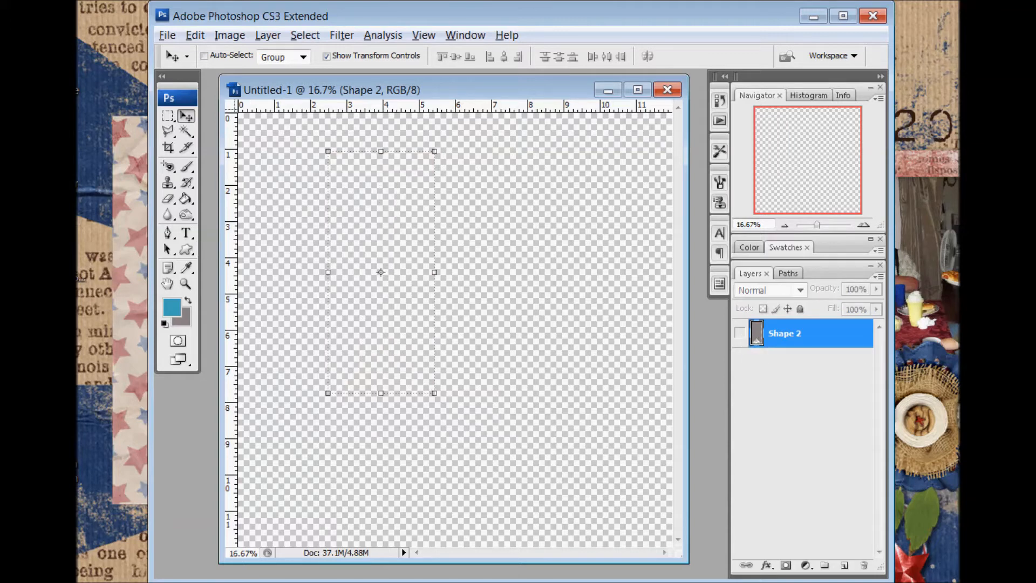
{"action": "left_click", "coordinate": [845, 565]}
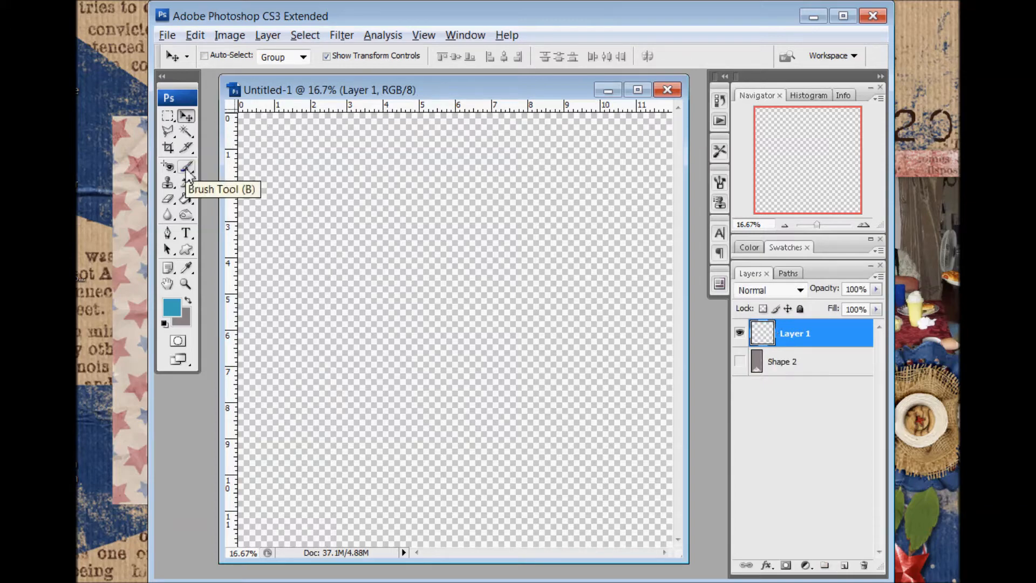
Activate the Brush tool and replace the current brushes with the Basic Brushes set.
{"action": "left_click", "coordinate": [187, 168]}
{"action": "left_click", "coordinate": [251, 56]}
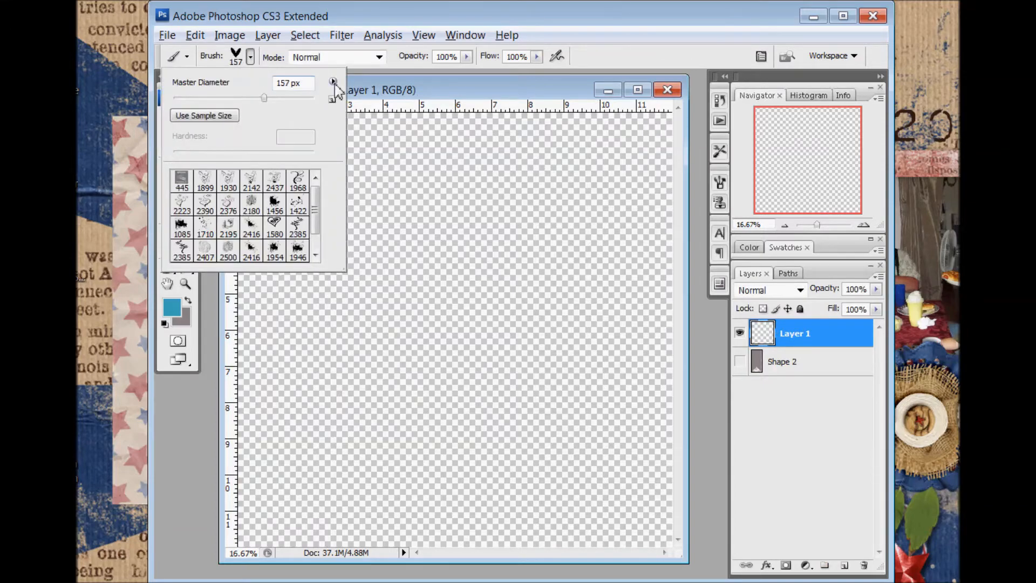
{"action": "left_click", "coordinate": [333, 81]}
{"action": "left_click", "coordinate": [377, 449]}
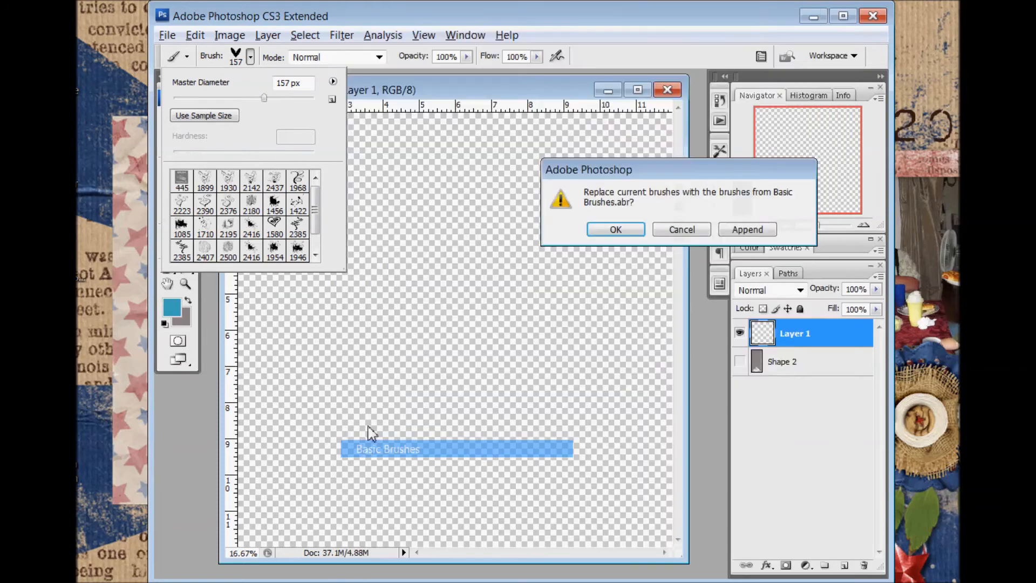
{"action": "left_click", "coordinate": [606, 234]}
Choose the 60 px hard round brush and set its master diameter to 200 px.
{"action": "left_click", "coordinate": [205, 251]}
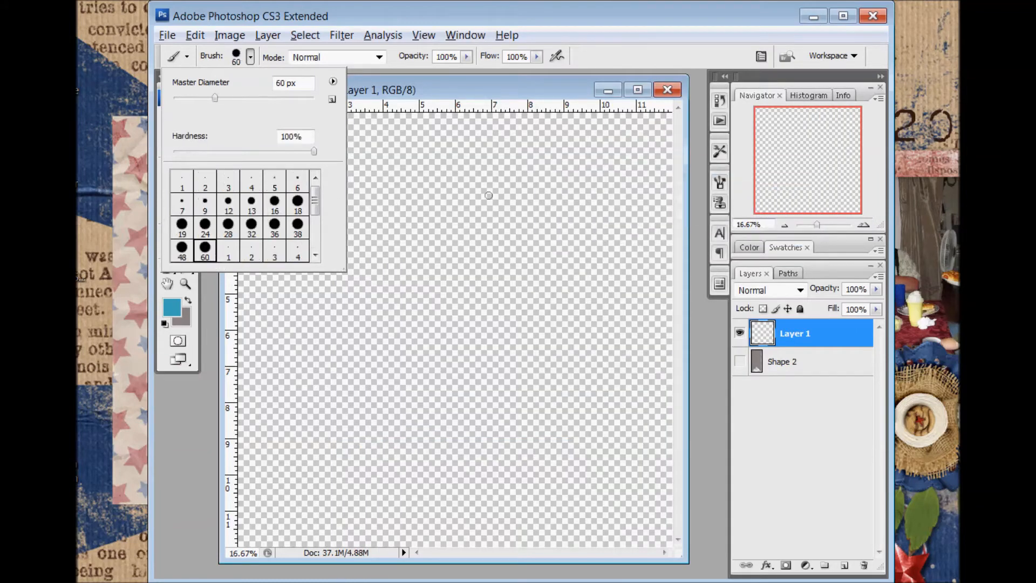
{"action": "left_click_drag", "start_coordinate": [215, 100], "coordinate": [256, 100]}
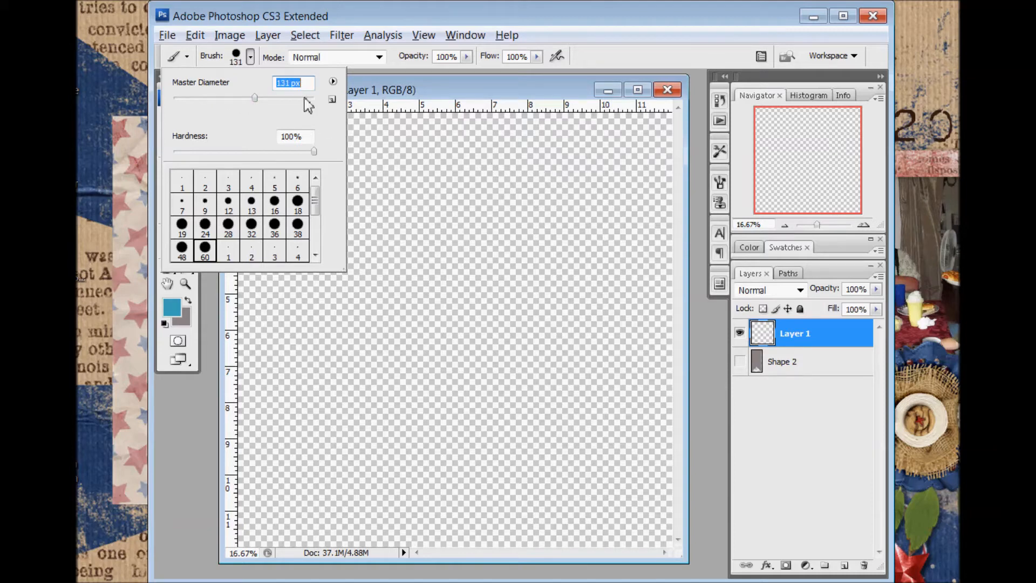
{"action": "type", "text": "200"}
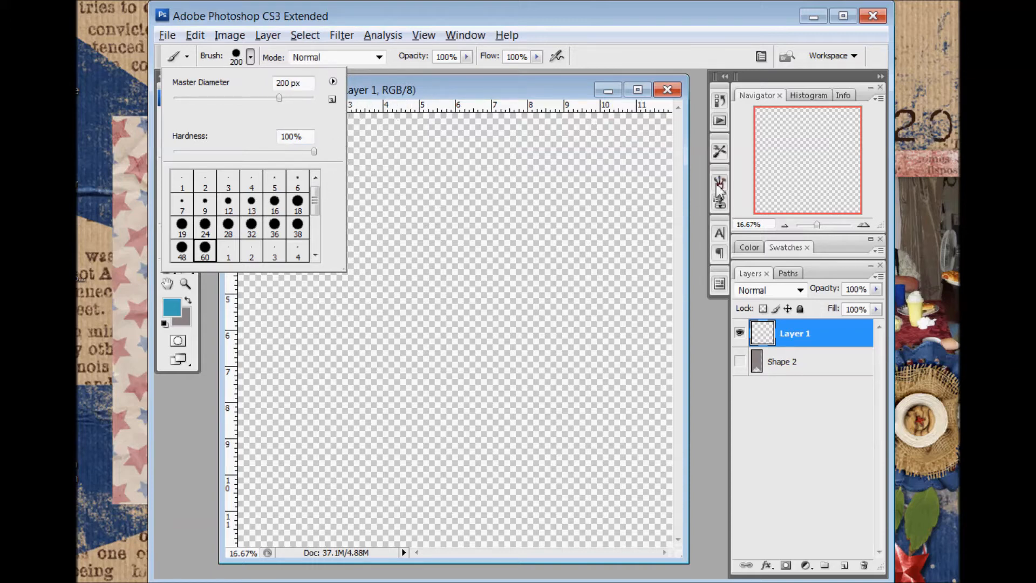
Set the brush tip spacing to 96% and paint a straight vertical column of blue dots down the full canvas height near its middle.
{"action": "left_click", "coordinate": [722, 186]}
{"action": "left_click", "coordinate": [721, 186]}
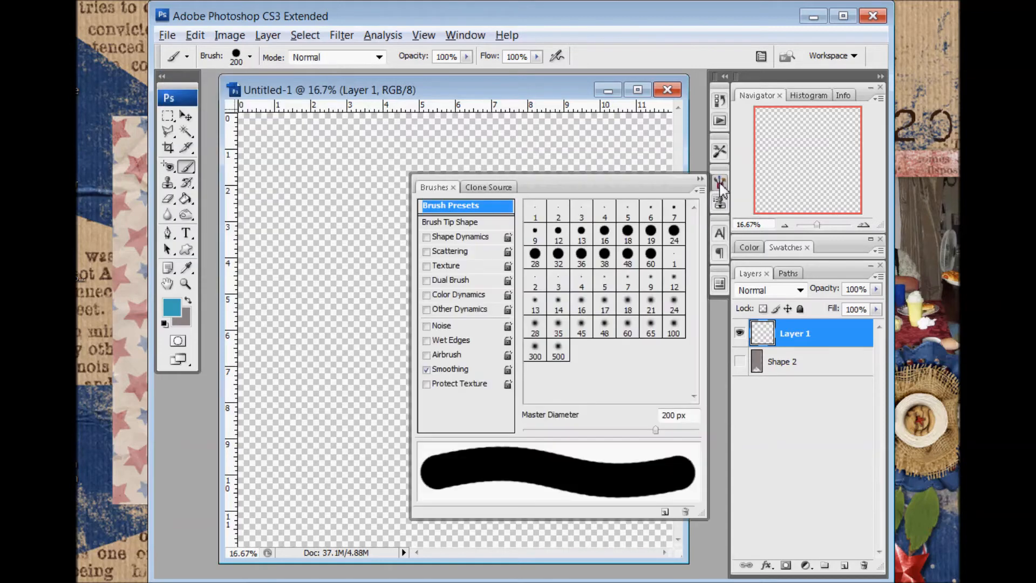
{"action": "left_click", "coordinate": [474, 223]}
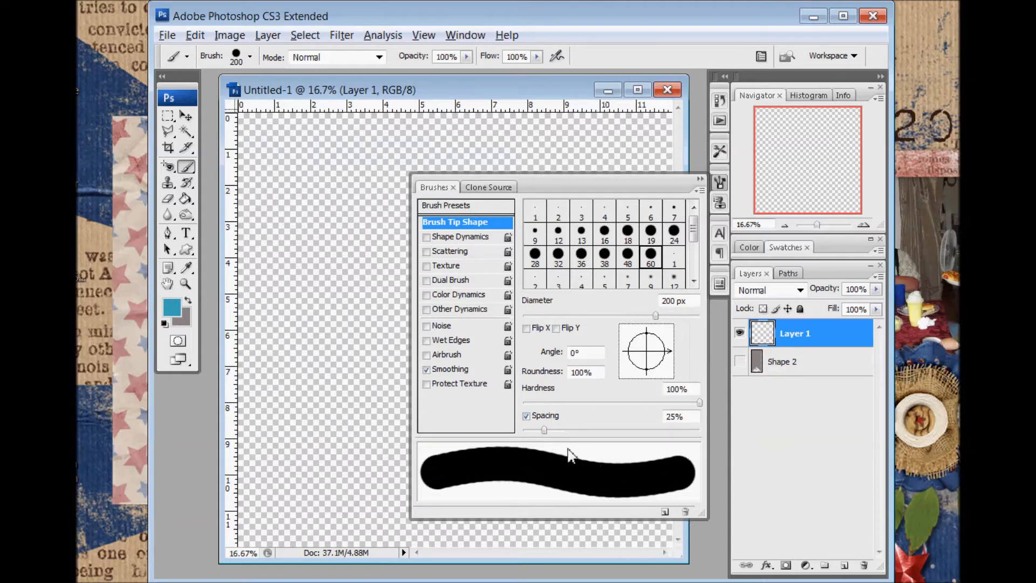
{"action": "left_click_drag", "start_coordinate": [544, 430], "coordinate": [608, 430]}
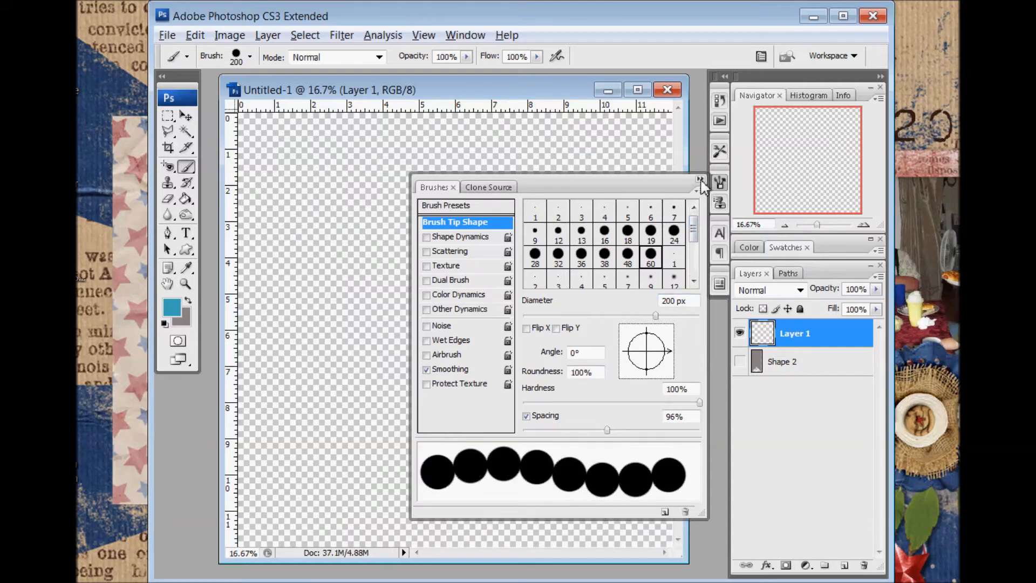
{"action": "left_click", "coordinate": [700, 179]}
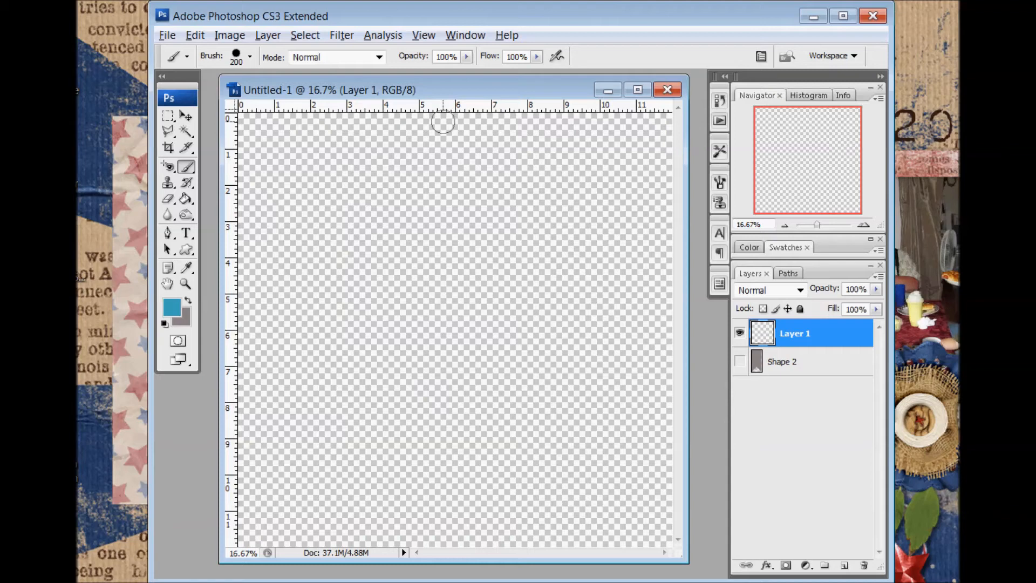
{"action": "left_click_drag", "start_coordinate": [443, 122], "coordinate": [431, 542]}
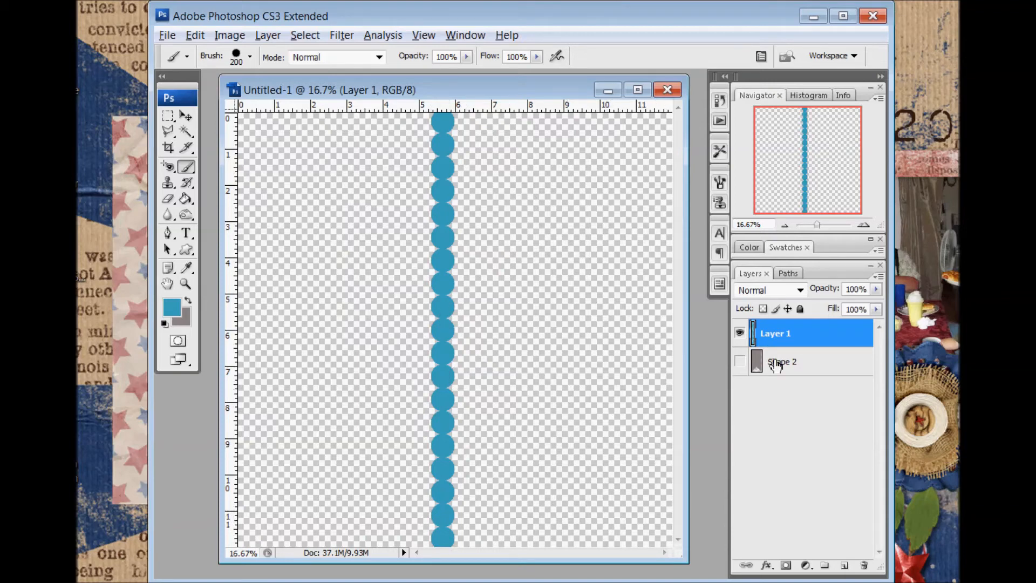
Delete the right half of the blue dot column with a full-height rectangular selection to form a scalloped edge, and deselect.
{"action": "left_click", "coordinate": [168, 117]}
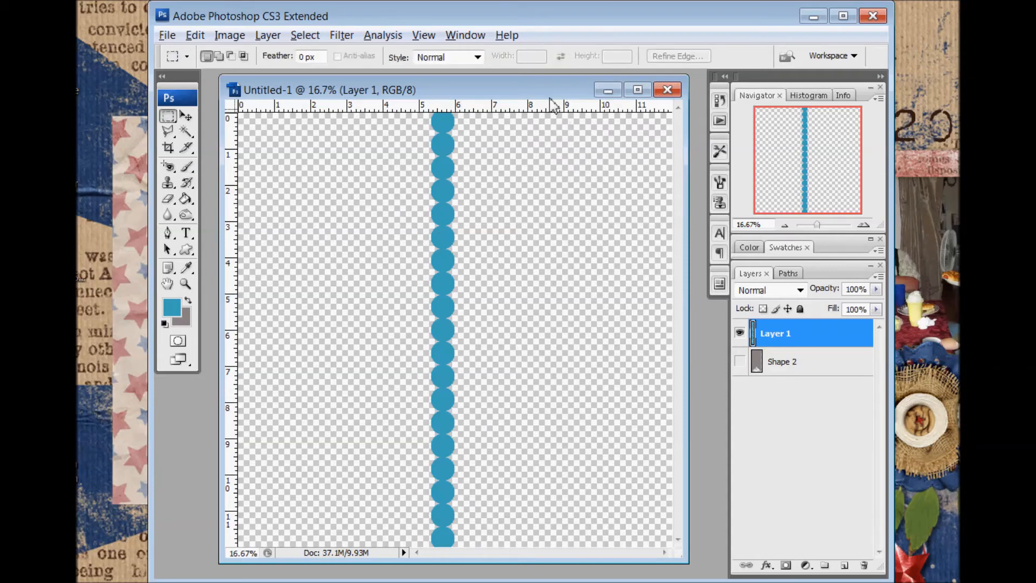
{"action": "left_click_drag", "start_coordinate": [687, 562], "coordinate": [706, 576]}
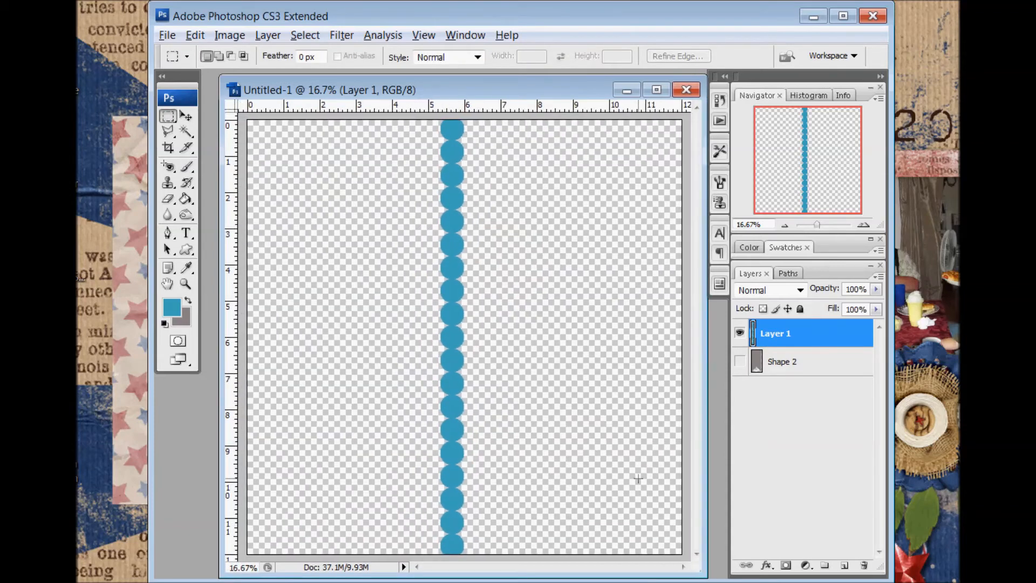
{"action": "left_click_drag", "start_coordinate": [457, 327], "coordinate": [452, 554]}
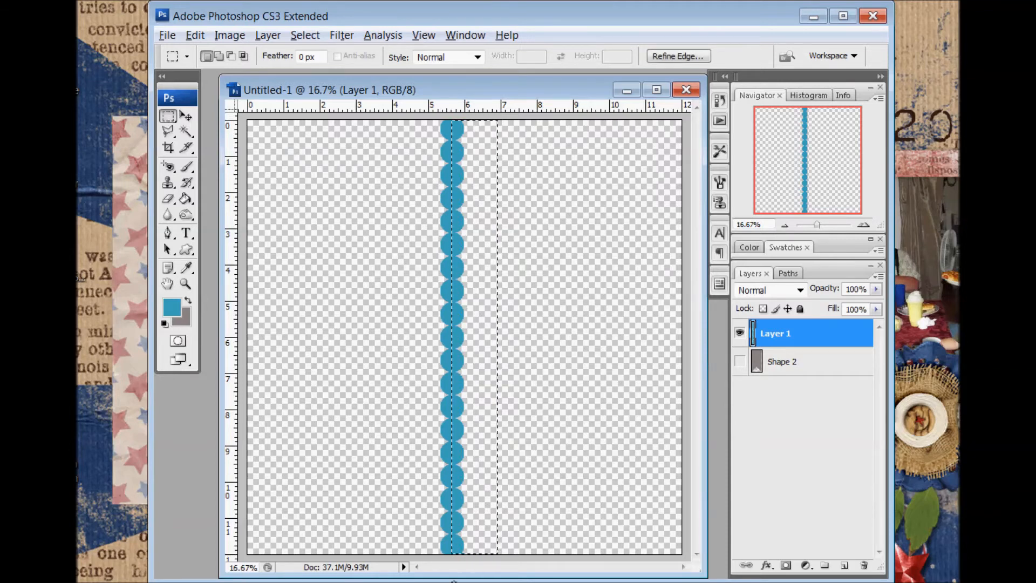
{"action": "key", "text": "Delete"}
{"action": "key", "text": "ctrl+d"}
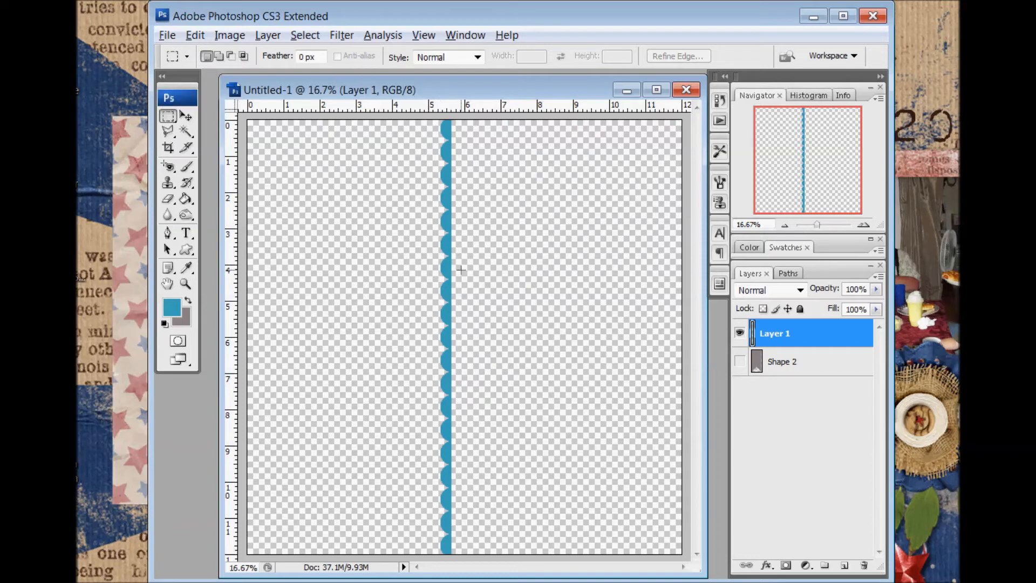
{"action": "left_click", "coordinate": [186, 115]}
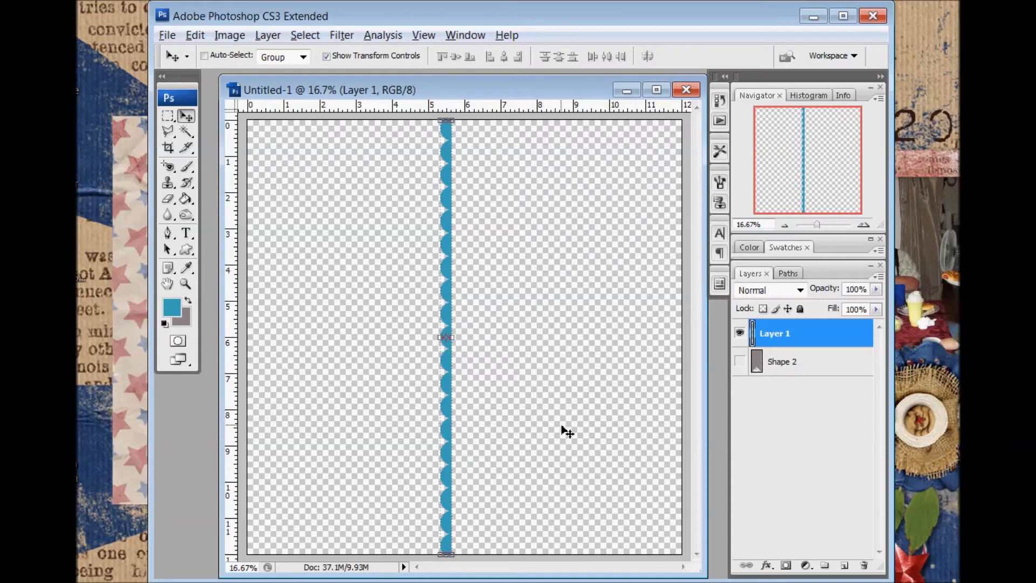
Add an empty layer above the scalloped strip and ready the Brush tool with gray as the foreground colour.
{"action": "left_click", "coordinate": [845, 565]}
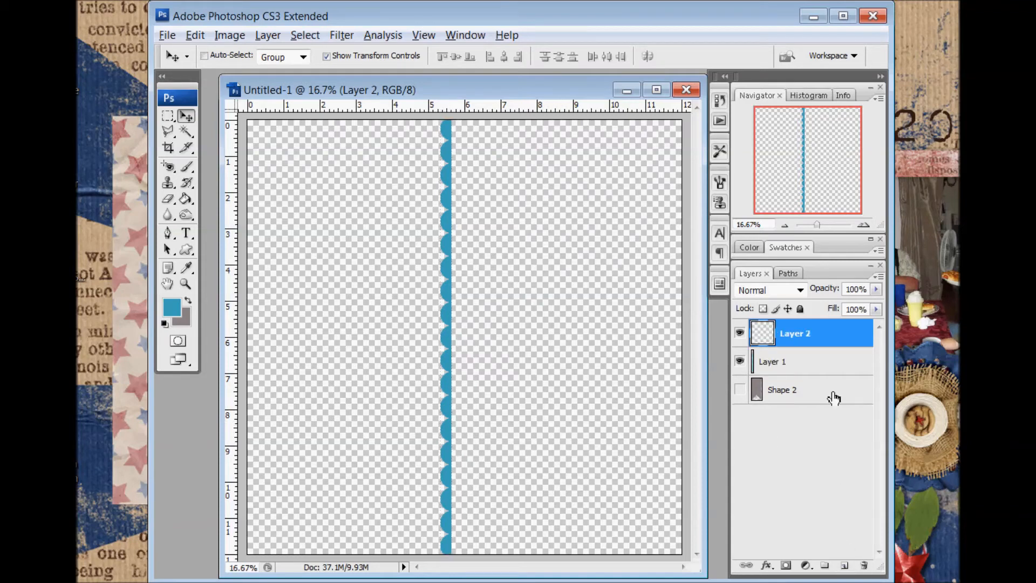
{"action": "left_click", "coordinate": [187, 300]}
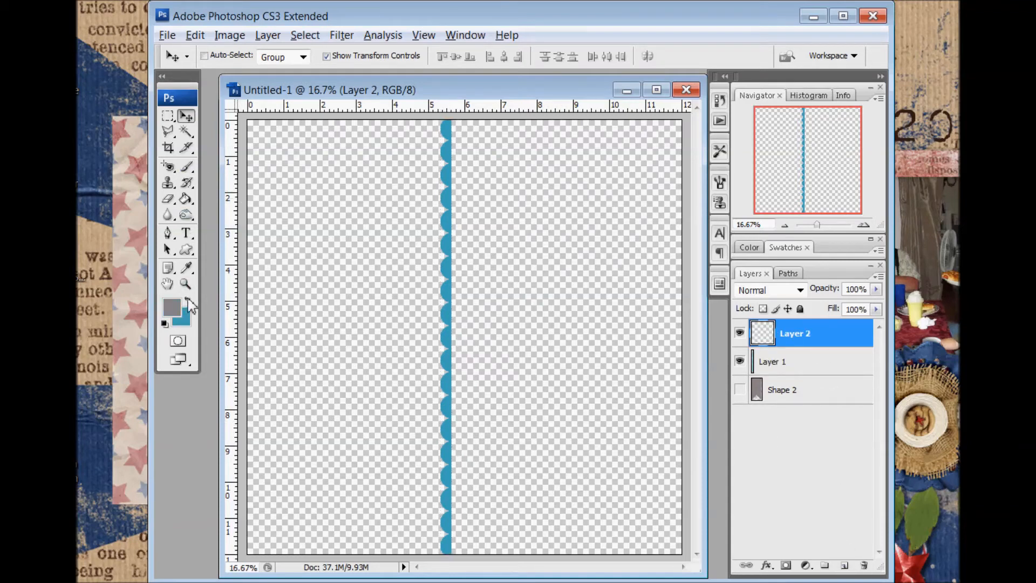
{"action": "left_click", "coordinate": [186, 169]}
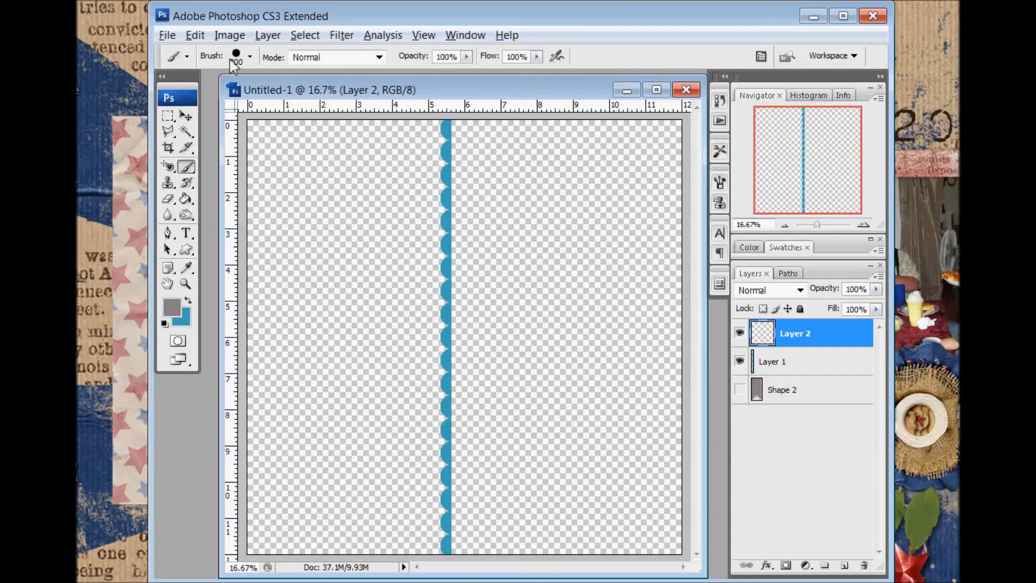
Paint a vertical line of small gray dots along the scalloped strip with a 36 px brush at 233% spacing.
{"action": "left_click", "coordinate": [249, 56]}
{"action": "left_click_drag", "start_coordinate": [276, 99], "coordinate": [188, 98]}
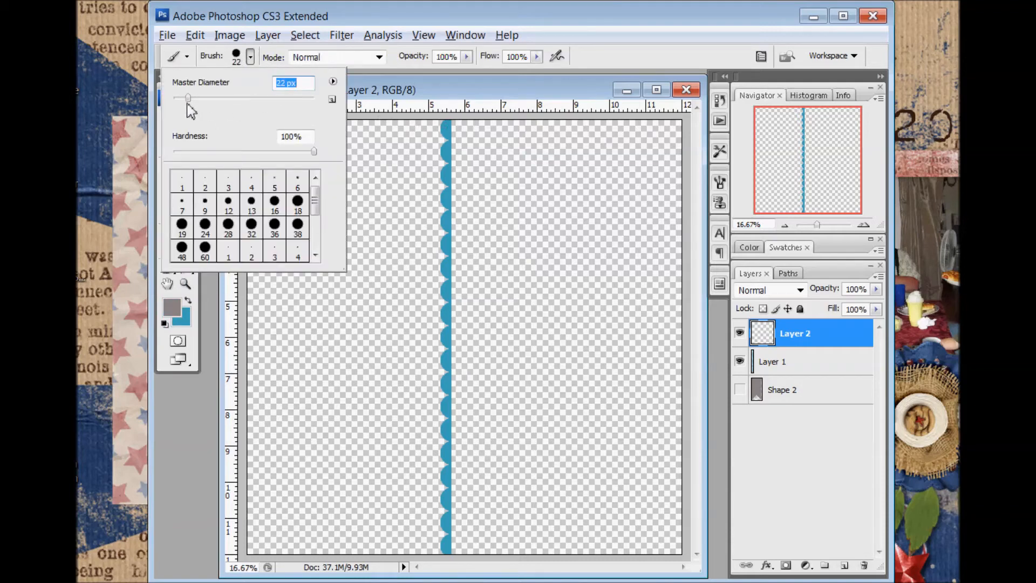
{"action": "left_click_drag", "start_coordinate": [207, 107], "coordinate": [198, 98]}
{"action": "left_click", "coordinate": [716, 154]}
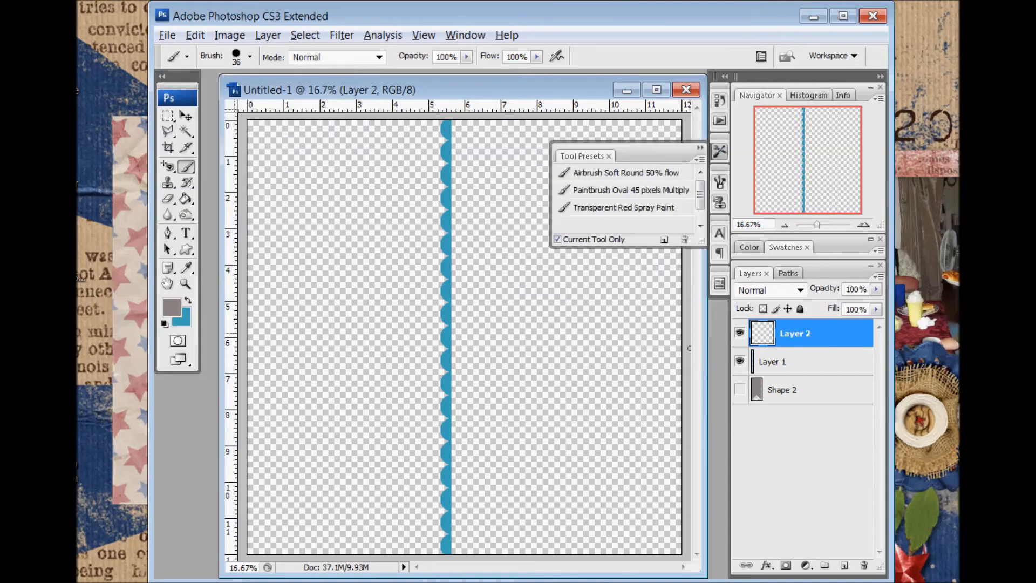
{"action": "left_click", "coordinate": [720, 184]}
{"action": "left_click_drag", "start_coordinate": [609, 431], "coordinate": [658, 434]}
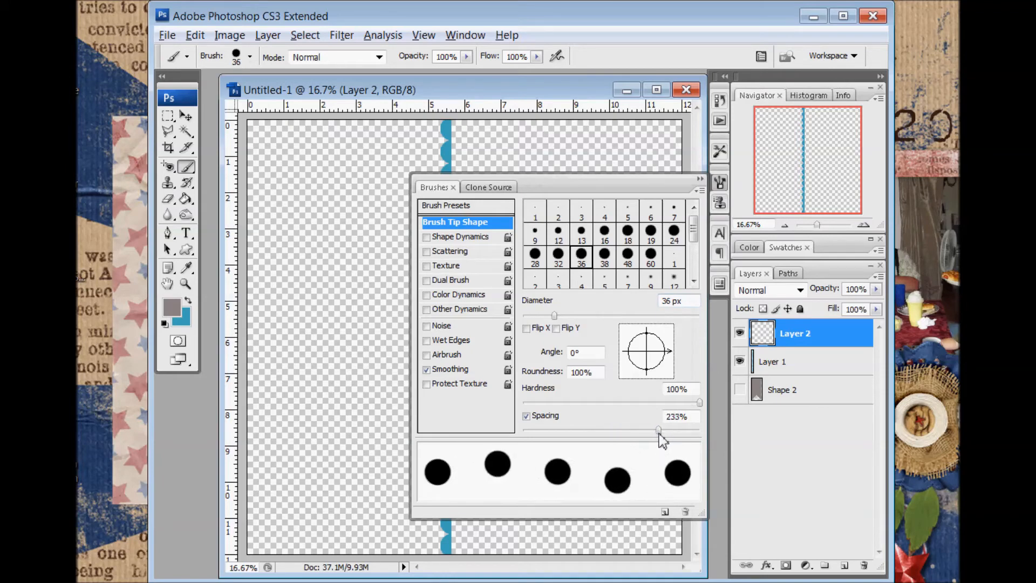
{"action": "left_click", "coordinate": [700, 179]}
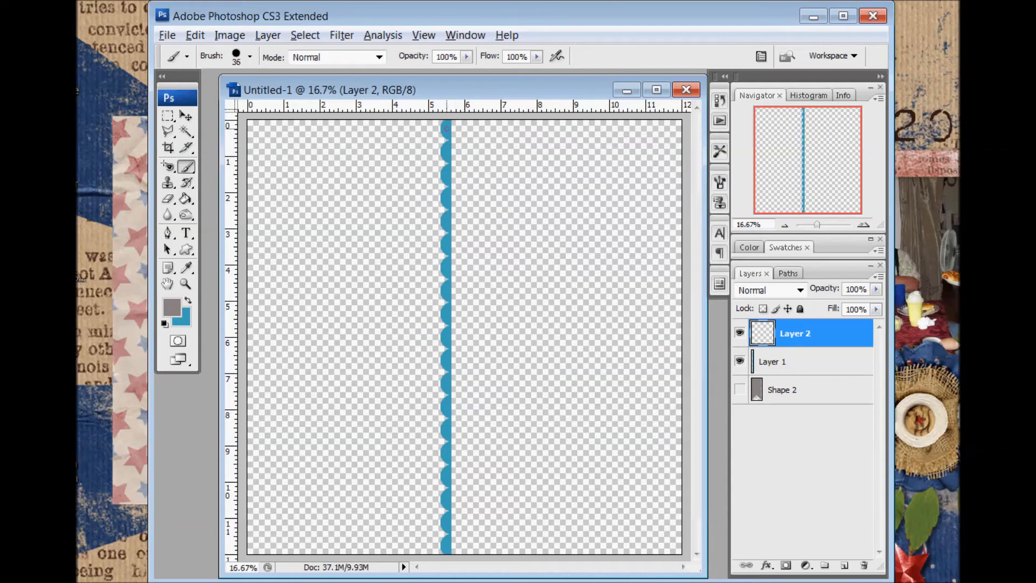
{"action": "left_click_drag", "start_coordinate": [446, 253], "coordinate": [450, 260]}
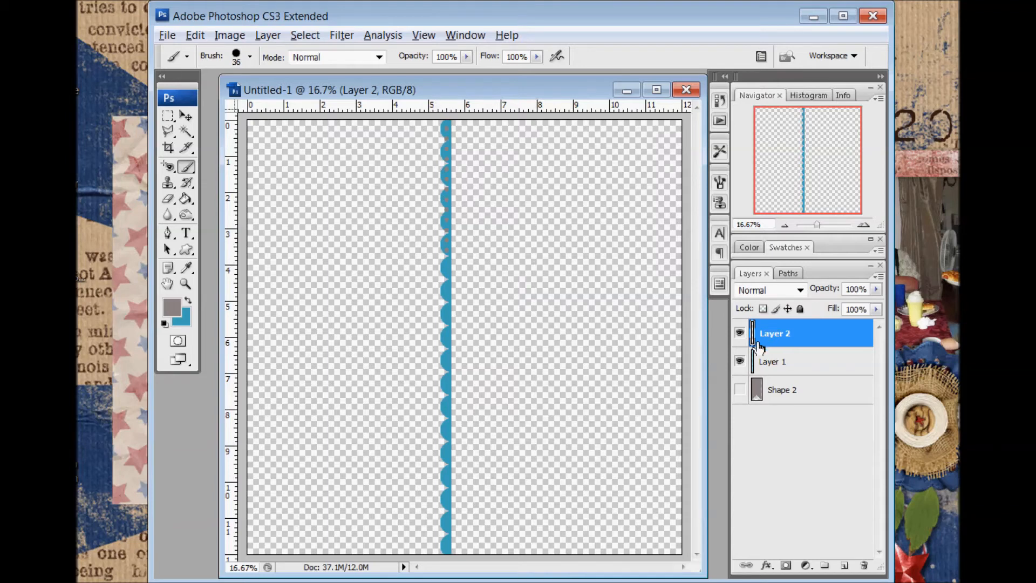
Add an empty layer above the dot layer, and hide it together with the dot and scallop layers.
{"action": "left_click", "coordinate": [741, 333]}
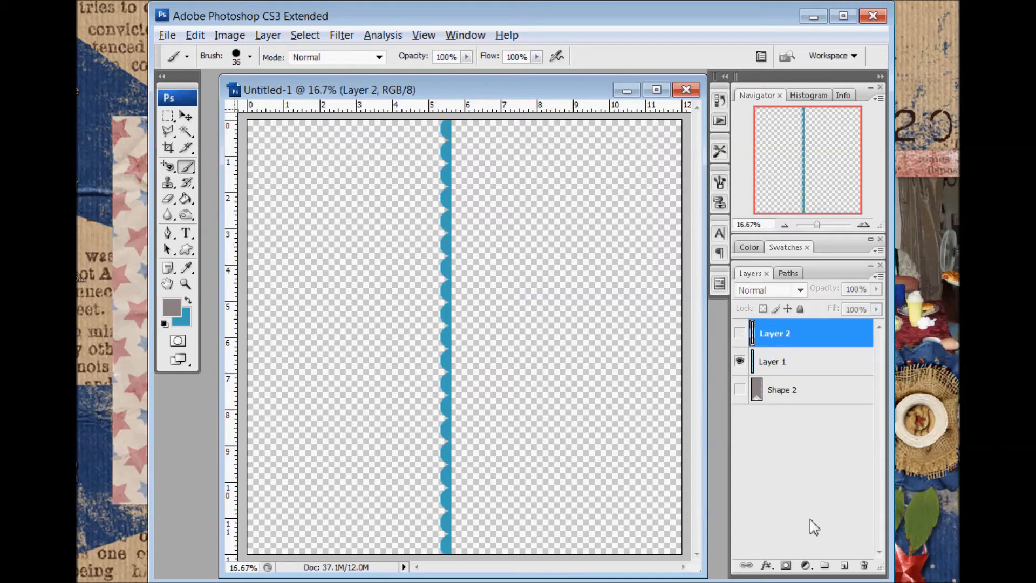
{"action": "left_click", "coordinate": [845, 565]}
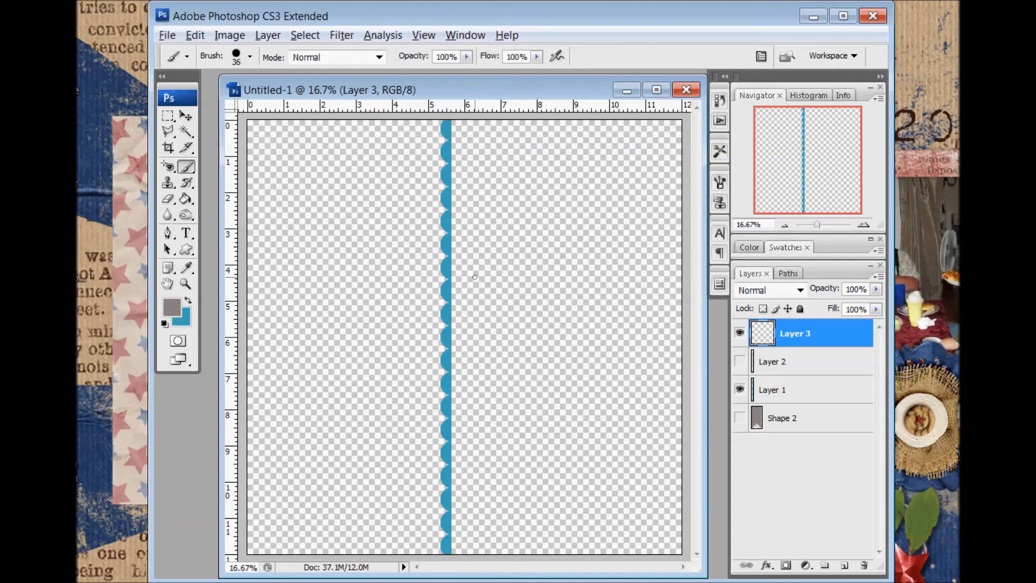
{"action": "left_click", "coordinate": [780, 396]}
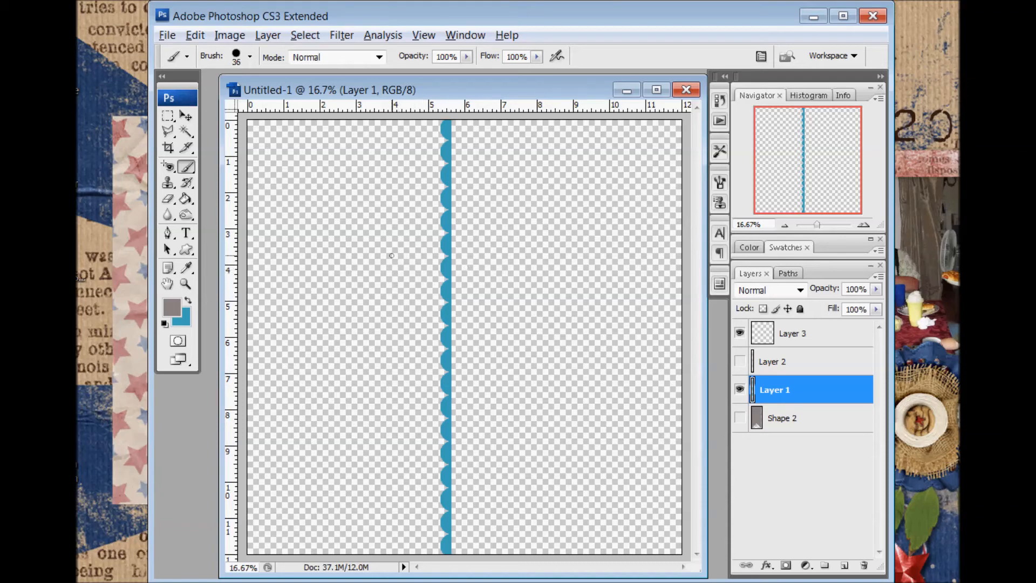
{"action": "left_click", "coordinate": [740, 333]}
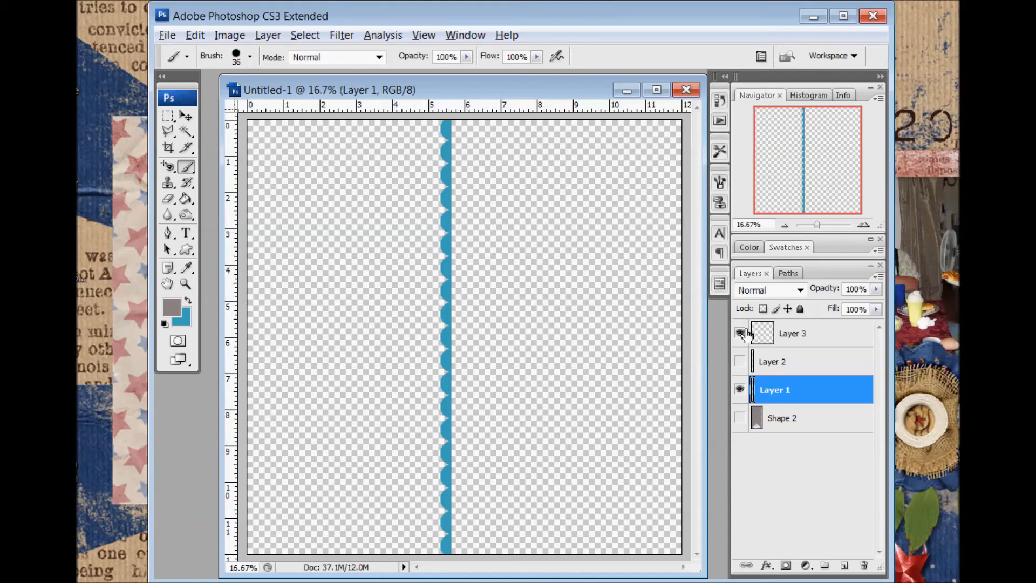
{"action": "left_click", "coordinate": [740, 390]}
{"action": "left_click_drag", "start_coordinate": [187, 249], "coordinate": [226, 266]}
{"action": "left_click_drag", "start_coordinate": [365, 185], "coordinate": [482, 368]}
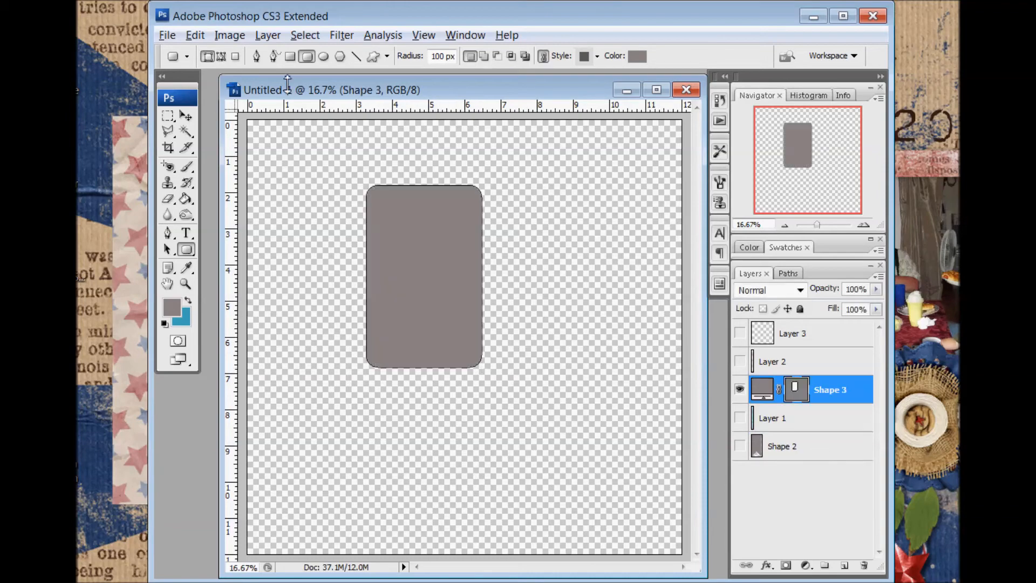
{"action": "left_click", "coordinate": [195, 34]}
{"action": "left_click", "coordinate": [201, 54]}
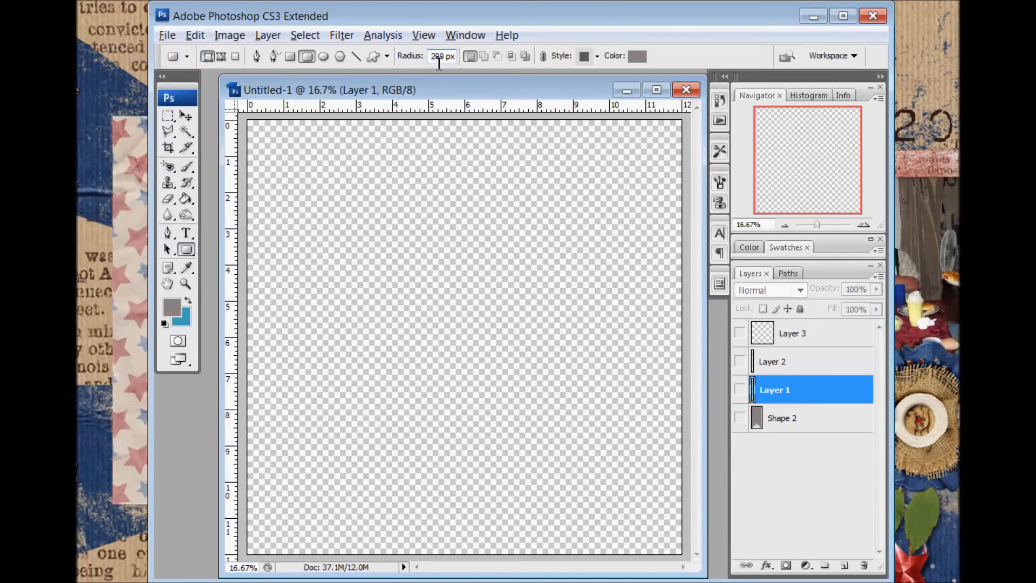
Draw a gray rounded rectangle about 4.9 by 6.8 inches with a 200 px corner radius, and rasterize its layer.
{"action": "left_click_drag", "start_coordinate": [357, 196], "coordinate": [533, 444]}
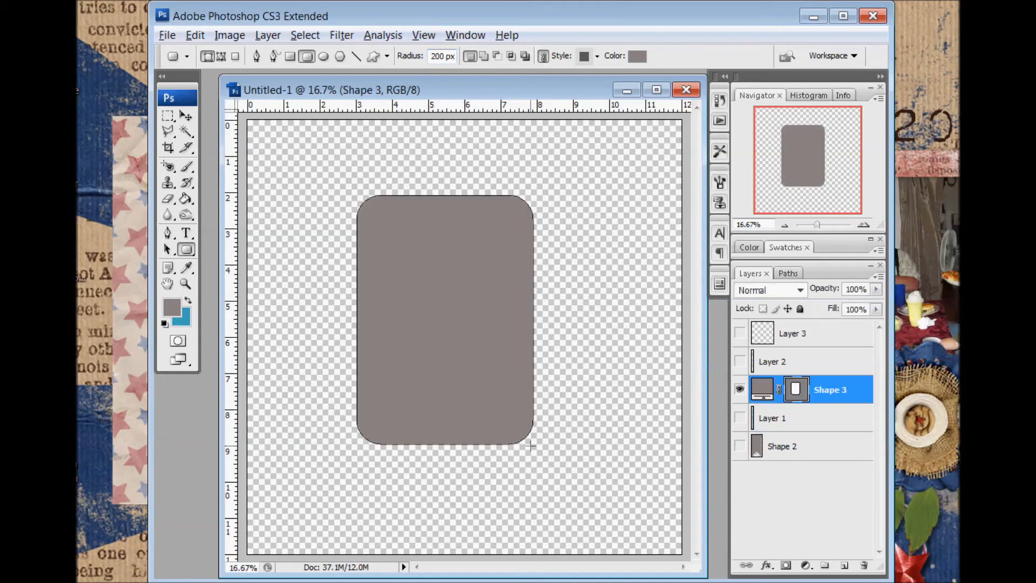
{"action": "right_click", "coordinate": [838, 392]}
{"action": "left_click", "coordinate": [874, 141]}
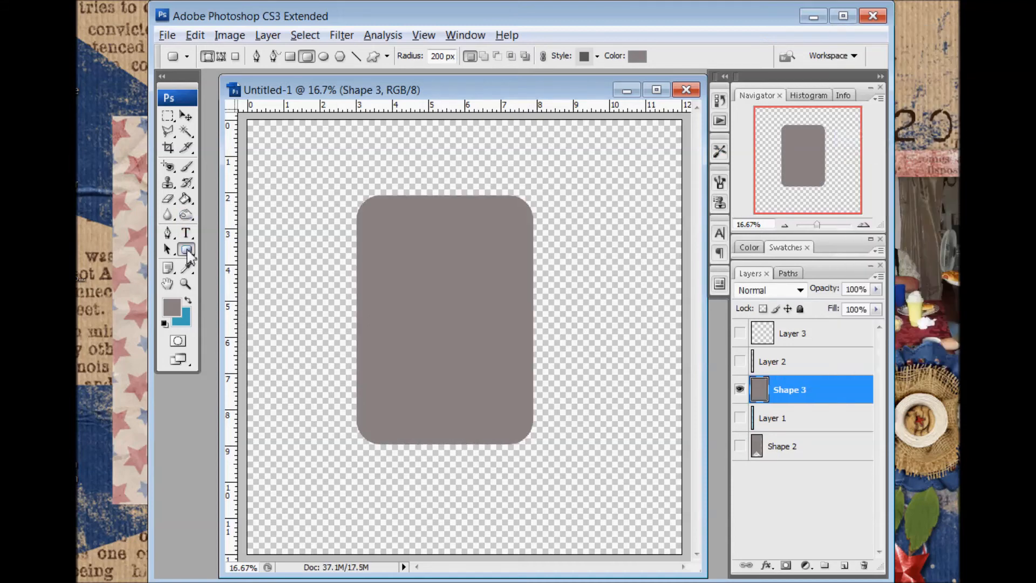
Draw a blue rectangle about 2.9 by 6.1 inches over the gray shape's upper-right part, reaching its right edge, and rasterize its layer.
{"action": "right_click", "coordinate": [188, 252]}
{"action": "left_click", "coordinate": [229, 248]}
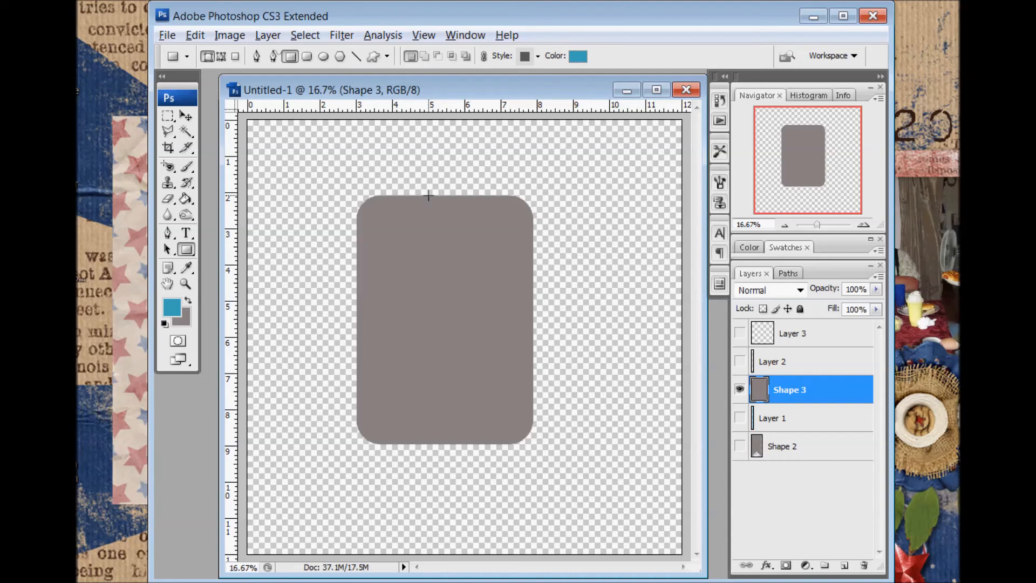
{"action": "left_click_drag", "start_coordinate": [430, 195], "coordinate": [535, 418]}
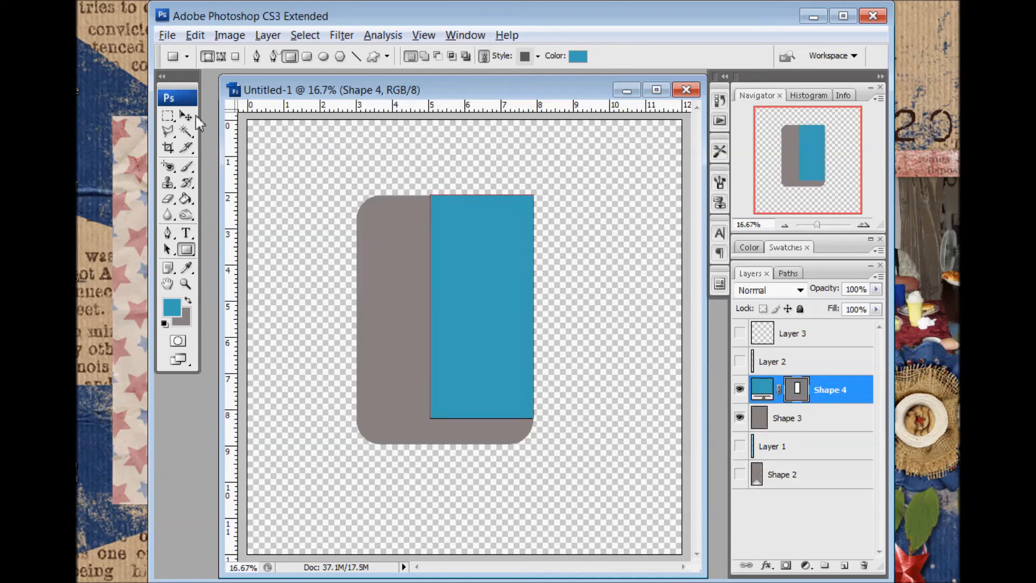
{"action": "right_click", "coordinate": [840, 399]}
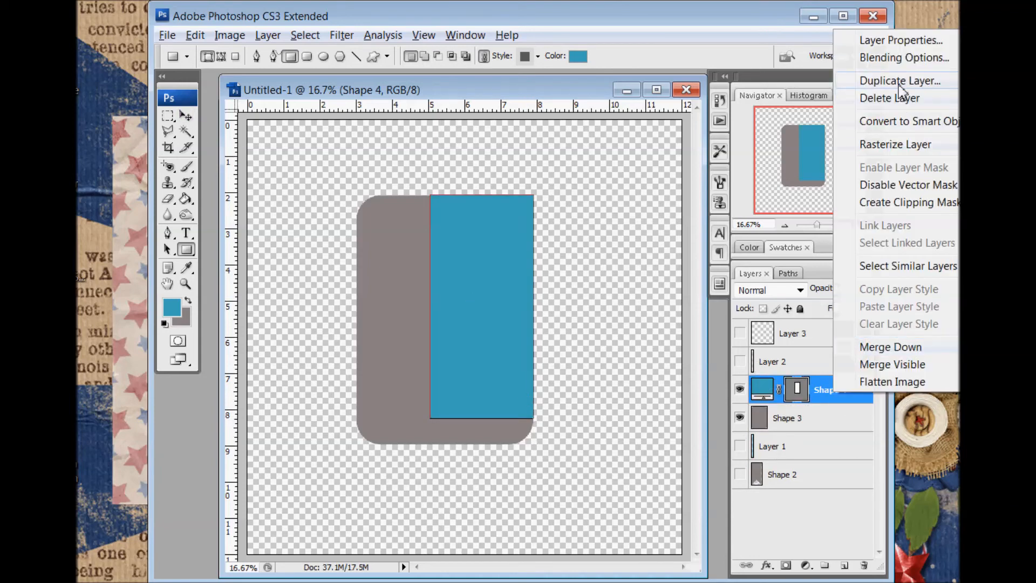
{"action": "left_click", "coordinate": [874, 144]}
{"action": "left_click", "coordinate": [186, 116]}
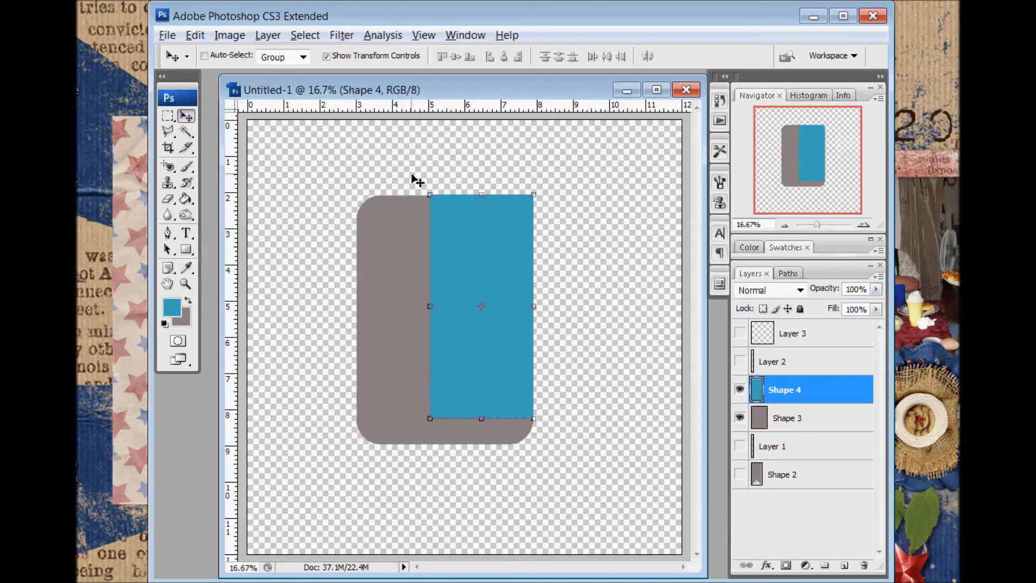
Align the blue rectangle with the gray shape's top edge, then duplicate it and fit the copy into the gray shape's lower-left corner.
{"action": "left_click_drag", "start_coordinate": [501, 227], "coordinate": [501, 232]}
{"action": "right_click", "coordinate": [793, 394]}
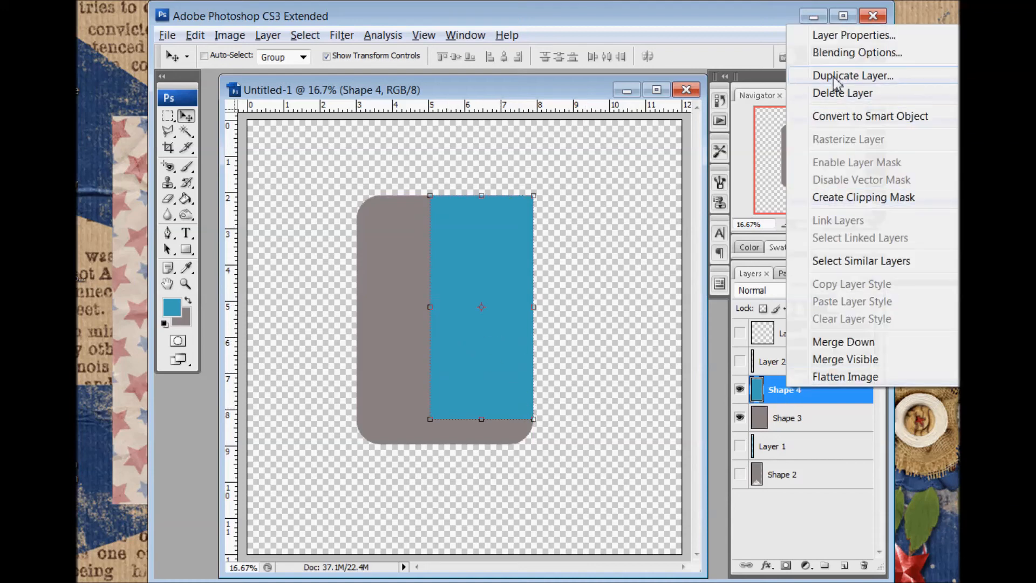
{"action": "left_click", "coordinate": [837, 76]}
{"action": "left_click", "coordinate": [702, 174]}
{"action": "left_click_drag", "start_coordinate": [521, 246], "coordinate": [432, 283]}
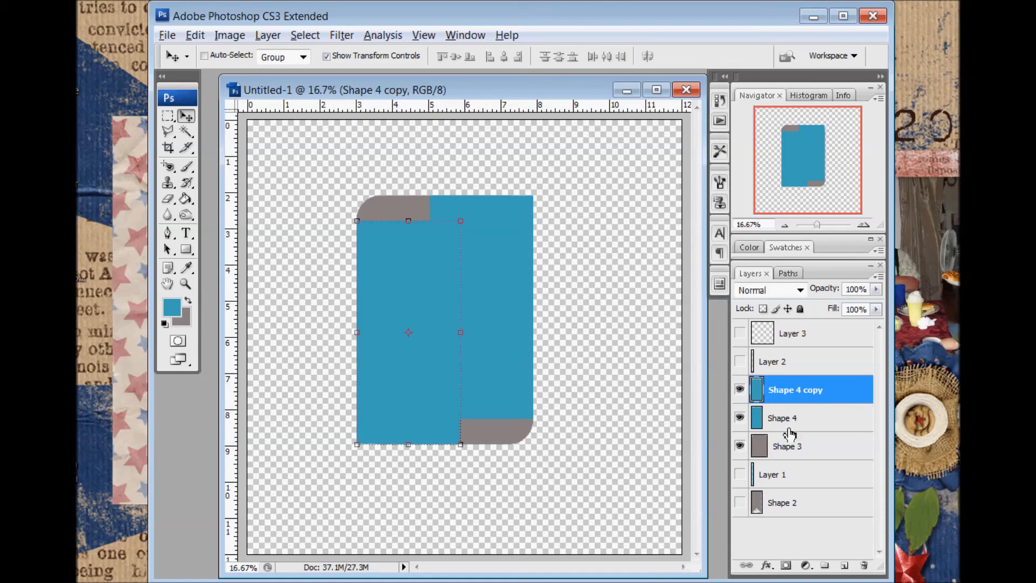
Merge the two blue rectangle layers and the gray rounded rectangle layer into one layer.
{"action": "left_click", "coordinate": [807, 424], "text": "shift"}
{"action": "left_click", "coordinate": [811, 440], "text": "shift"}
{"action": "right_click", "coordinate": [812, 439]}
{"action": "left_click", "coordinate": [831, 385]}
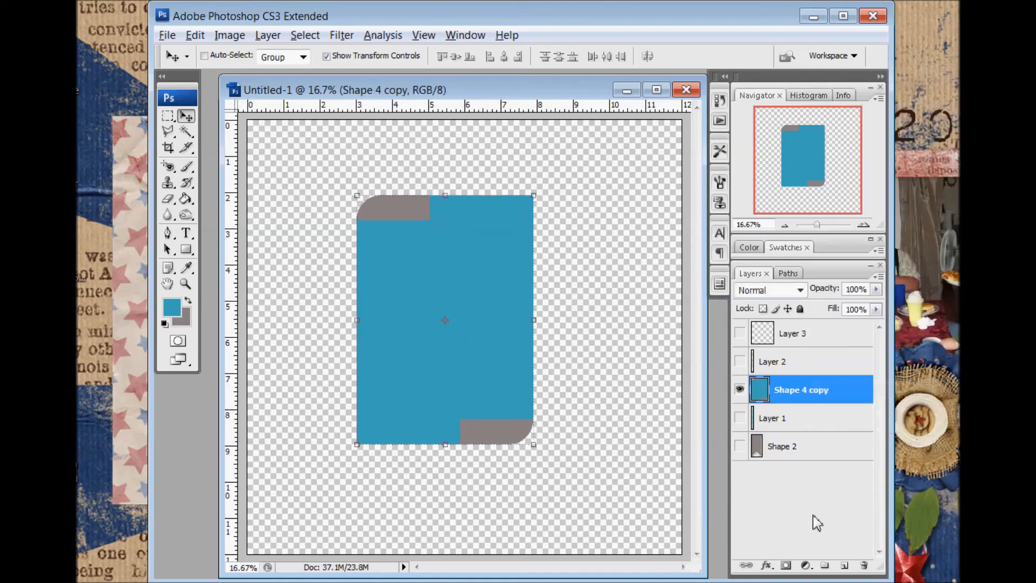
Recolor the merged shape solid blue using a new blue-filled layer clipped to it, and merge that layer down into the shape.
{"action": "left_click", "coordinate": [844, 565]}
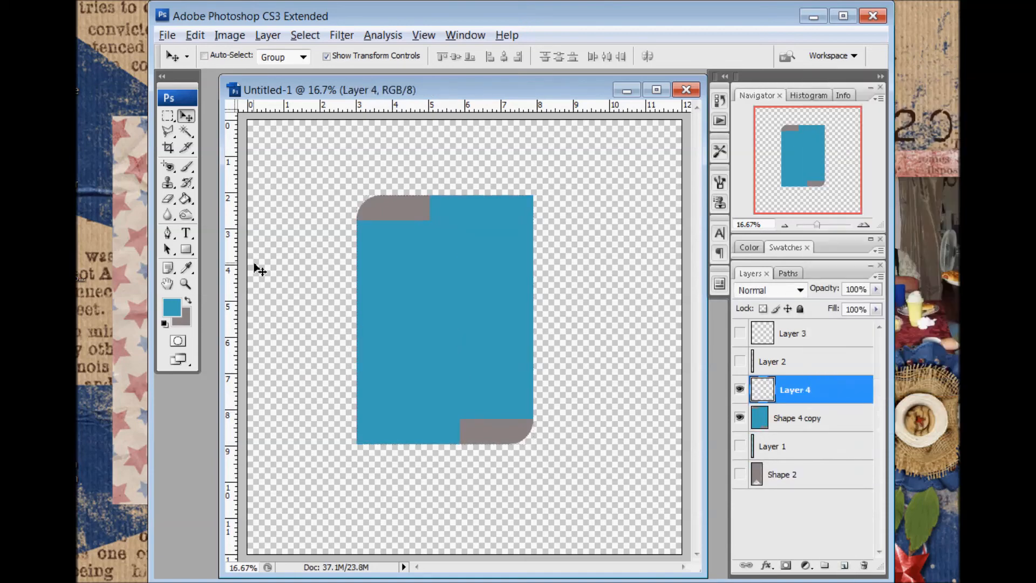
{"action": "left_click", "coordinate": [187, 200]}
{"action": "left_click", "coordinate": [498, 229]}
{"action": "right_click", "coordinate": [811, 390]}
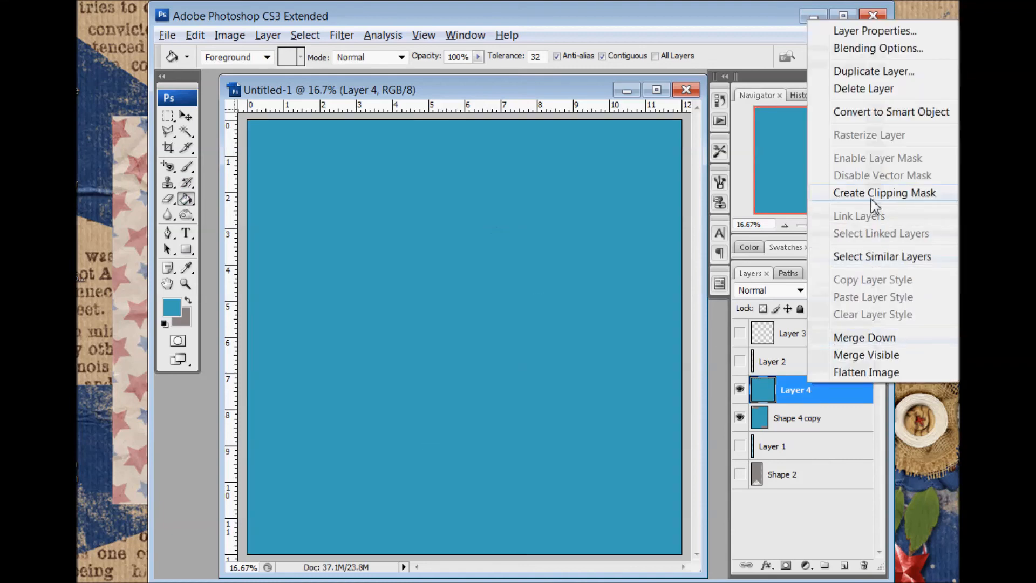
{"action": "left_click", "coordinate": [864, 192]}
{"action": "right_click", "coordinate": [802, 400]}
{"action": "left_click", "coordinate": [831, 348]}
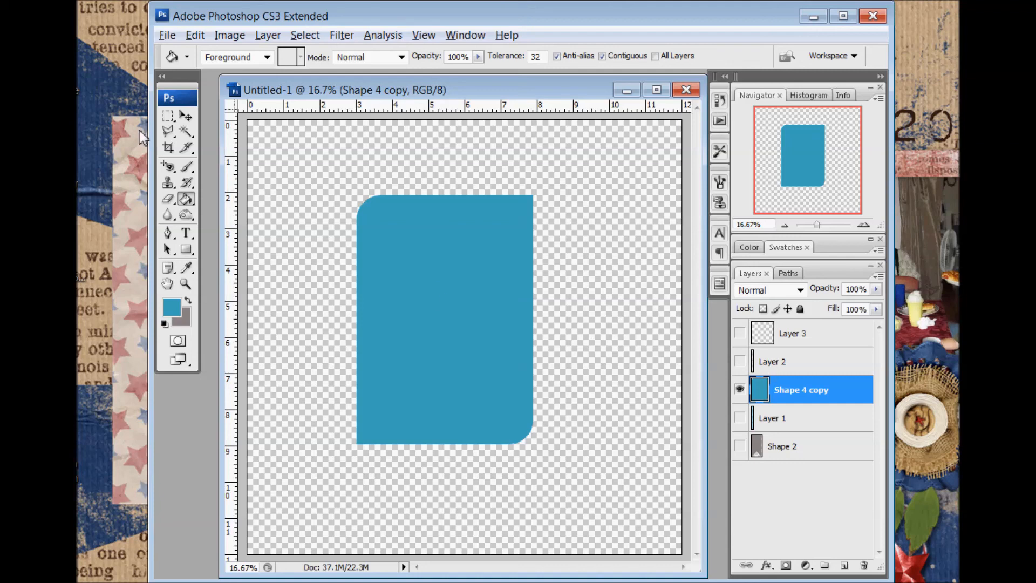
Move the blue combined shape about 1.5 inches left and 0.8 inches down on the canvas.
{"action": "left_click", "coordinate": [185, 116]}
{"action": "left_click_drag", "start_coordinate": [518, 266], "coordinate": [442, 307]}
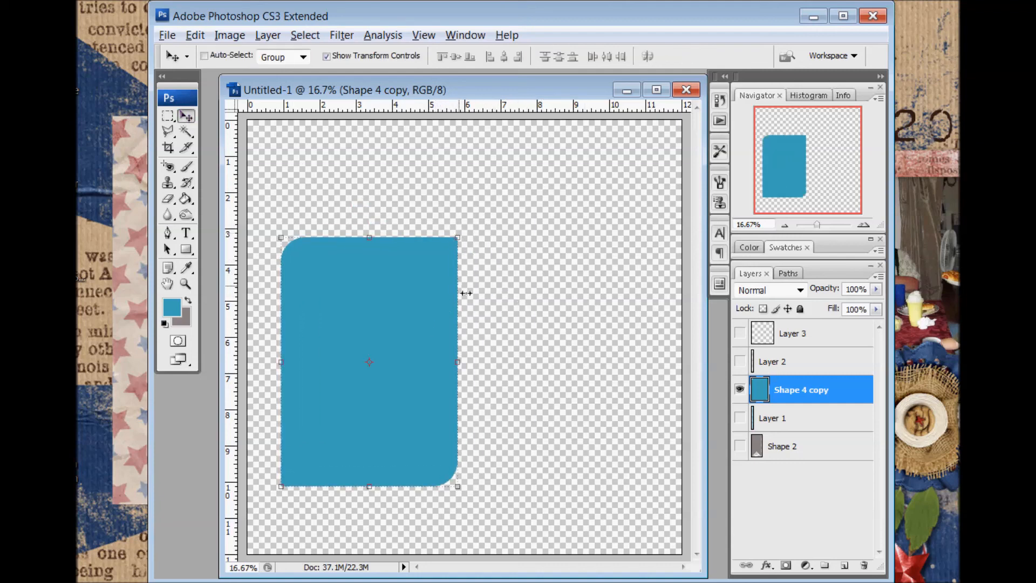
{"action": "left_click_drag", "start_coordinate": [465, 293], "coordinate": [488, 282]}
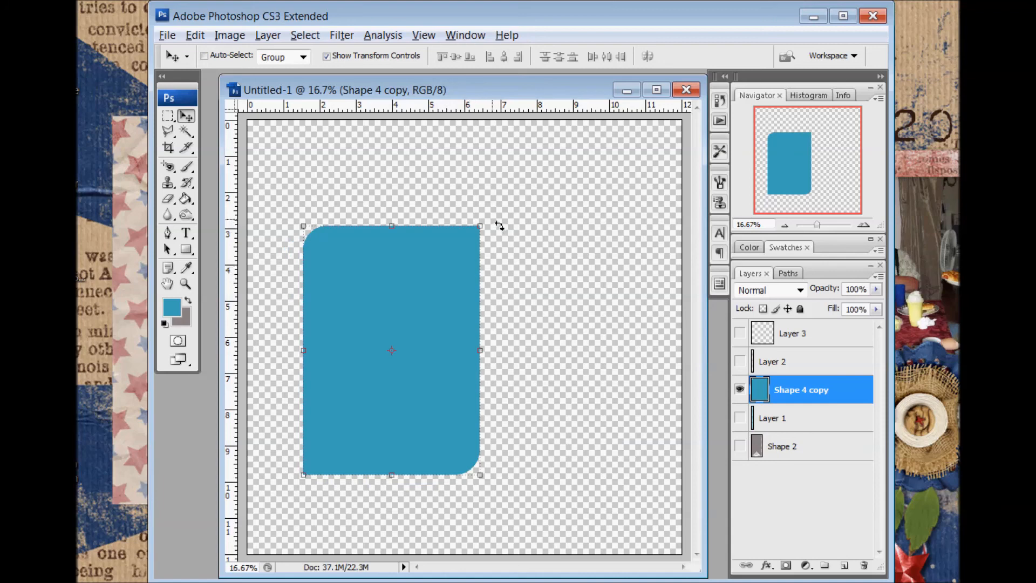